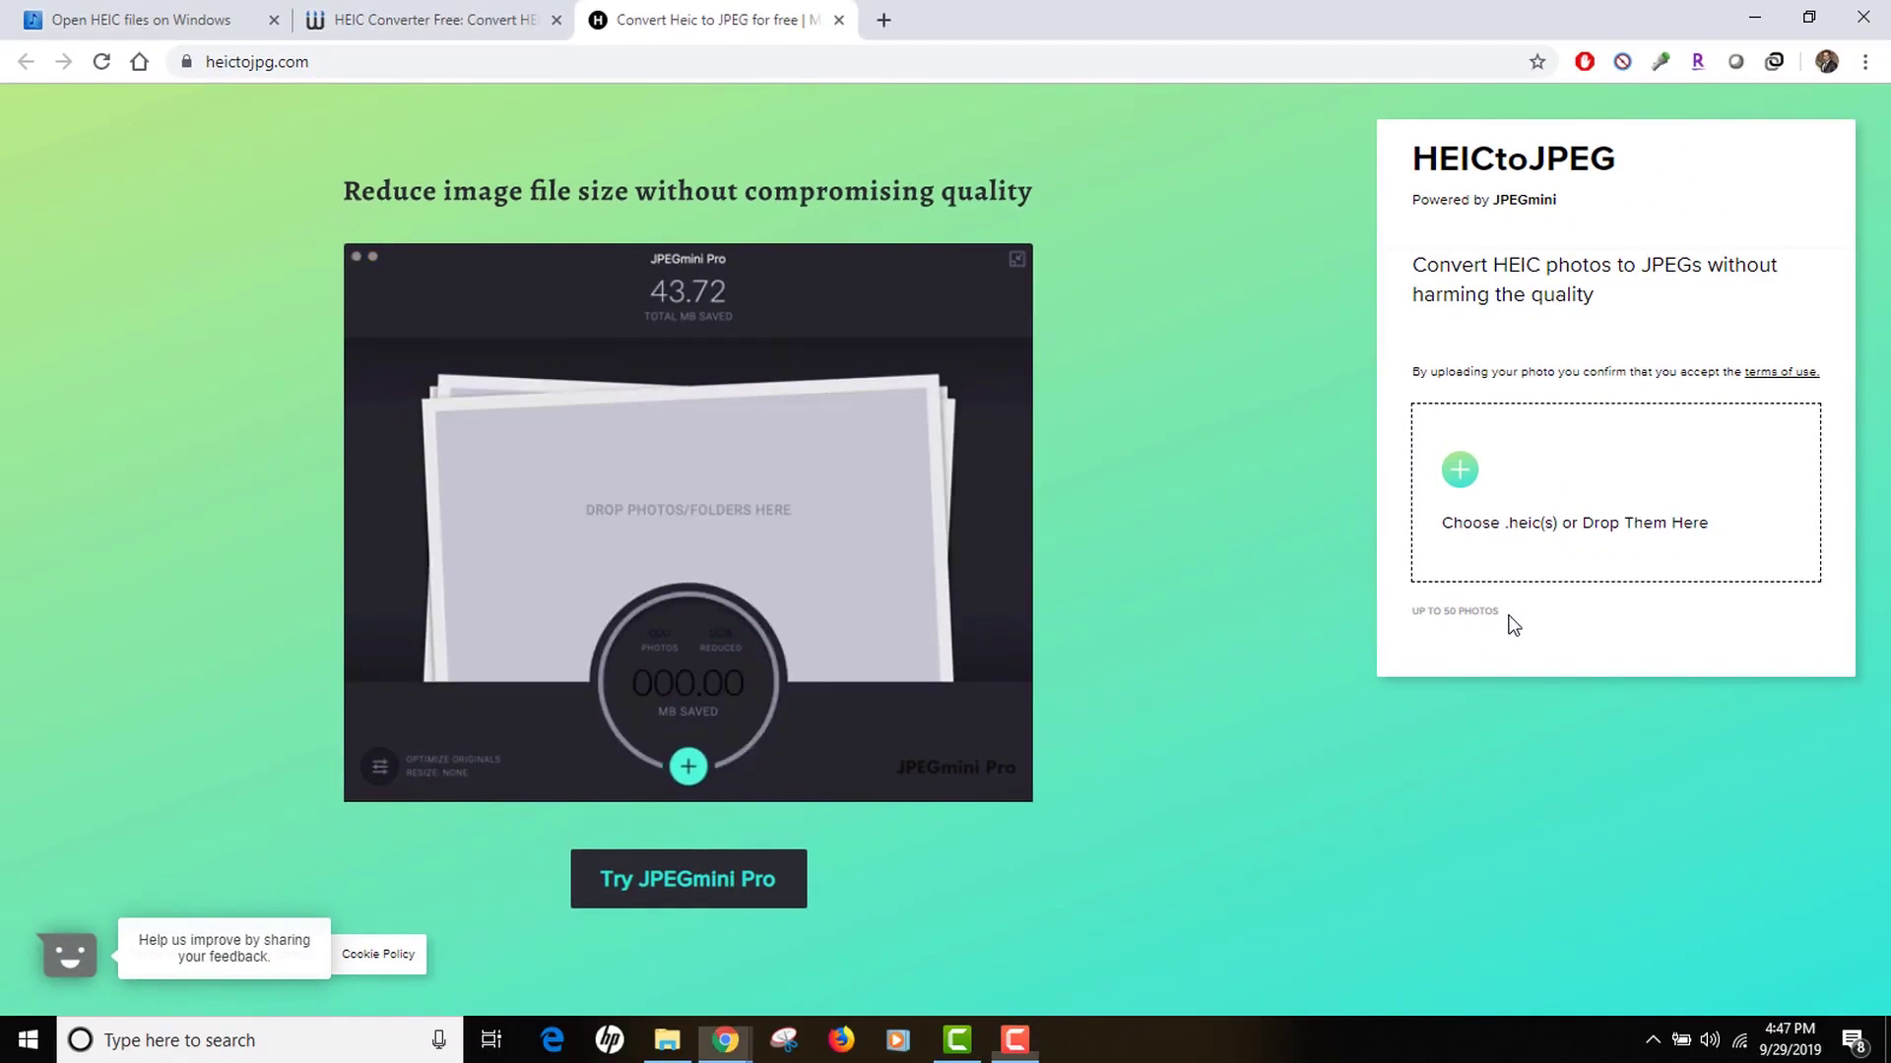
- Upload all six HEIC flower photos to the HEICtoJPEG converter
left_click_drag(1511, 620, 1403, 609)
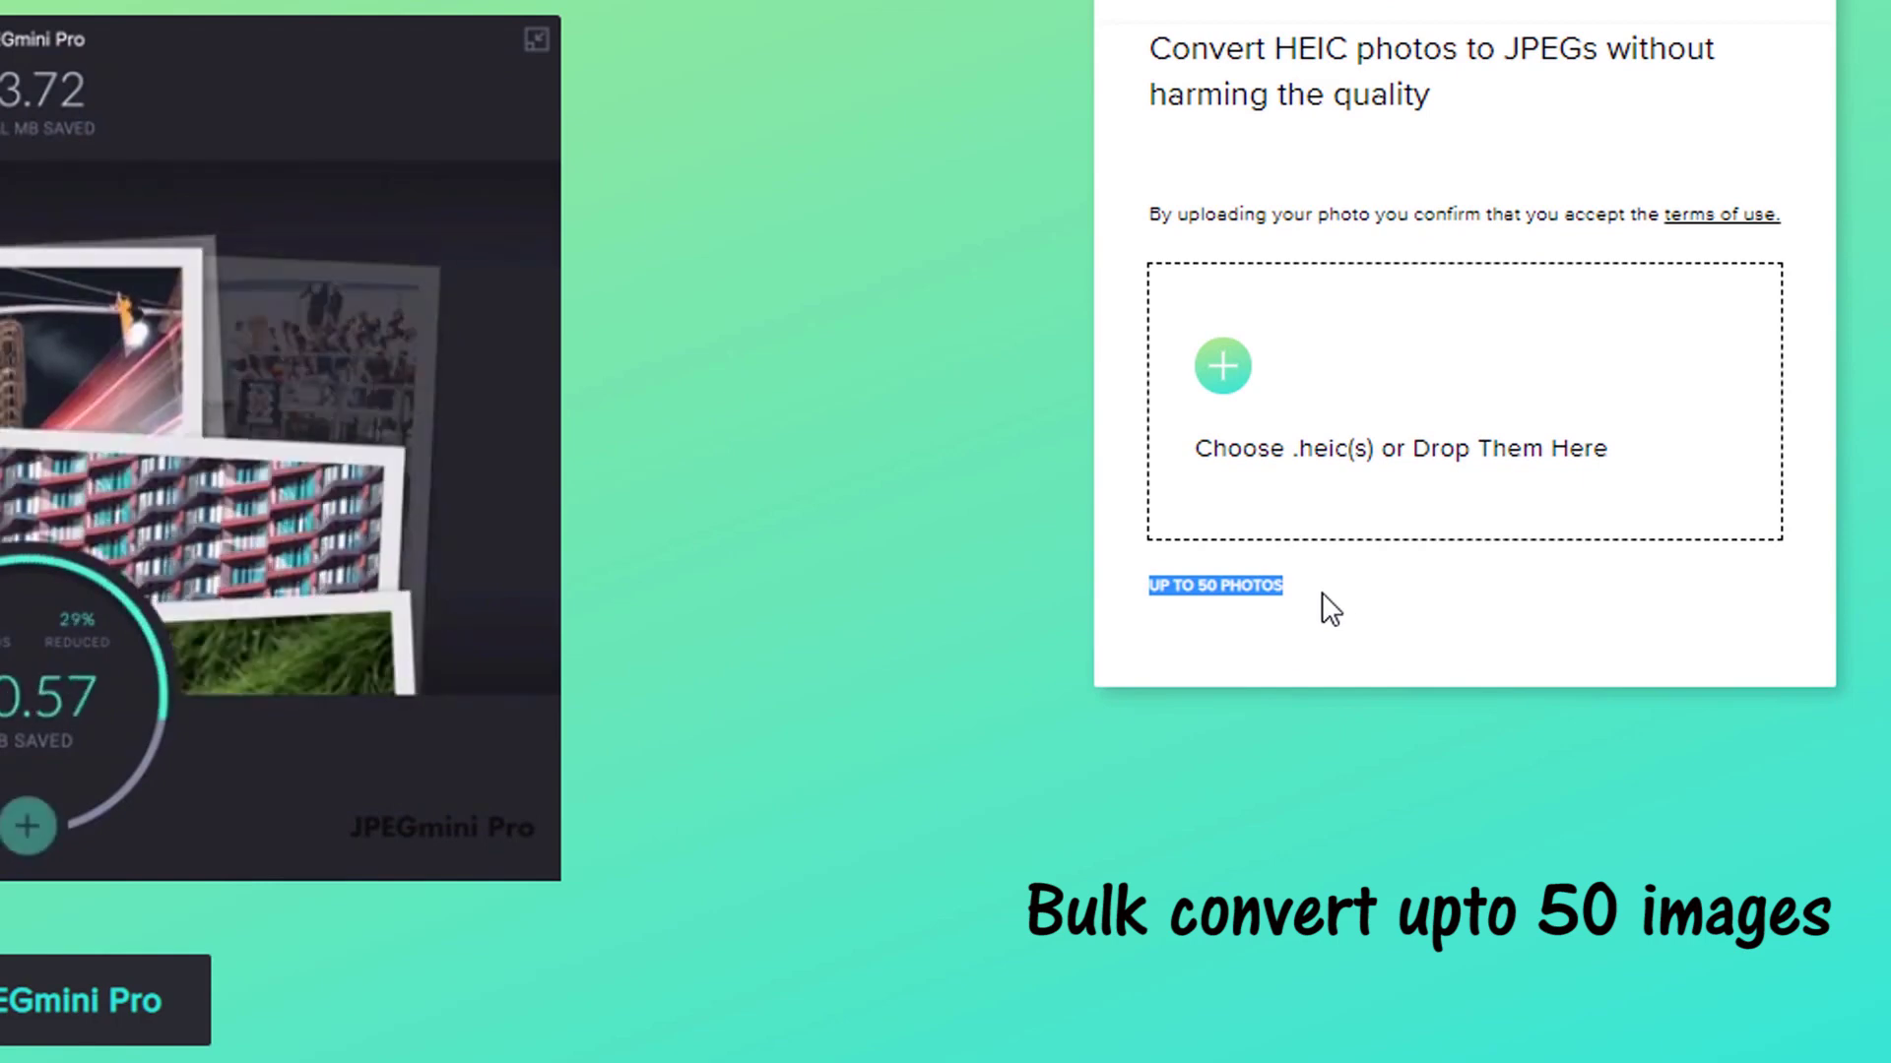
left_click(1290, 608)
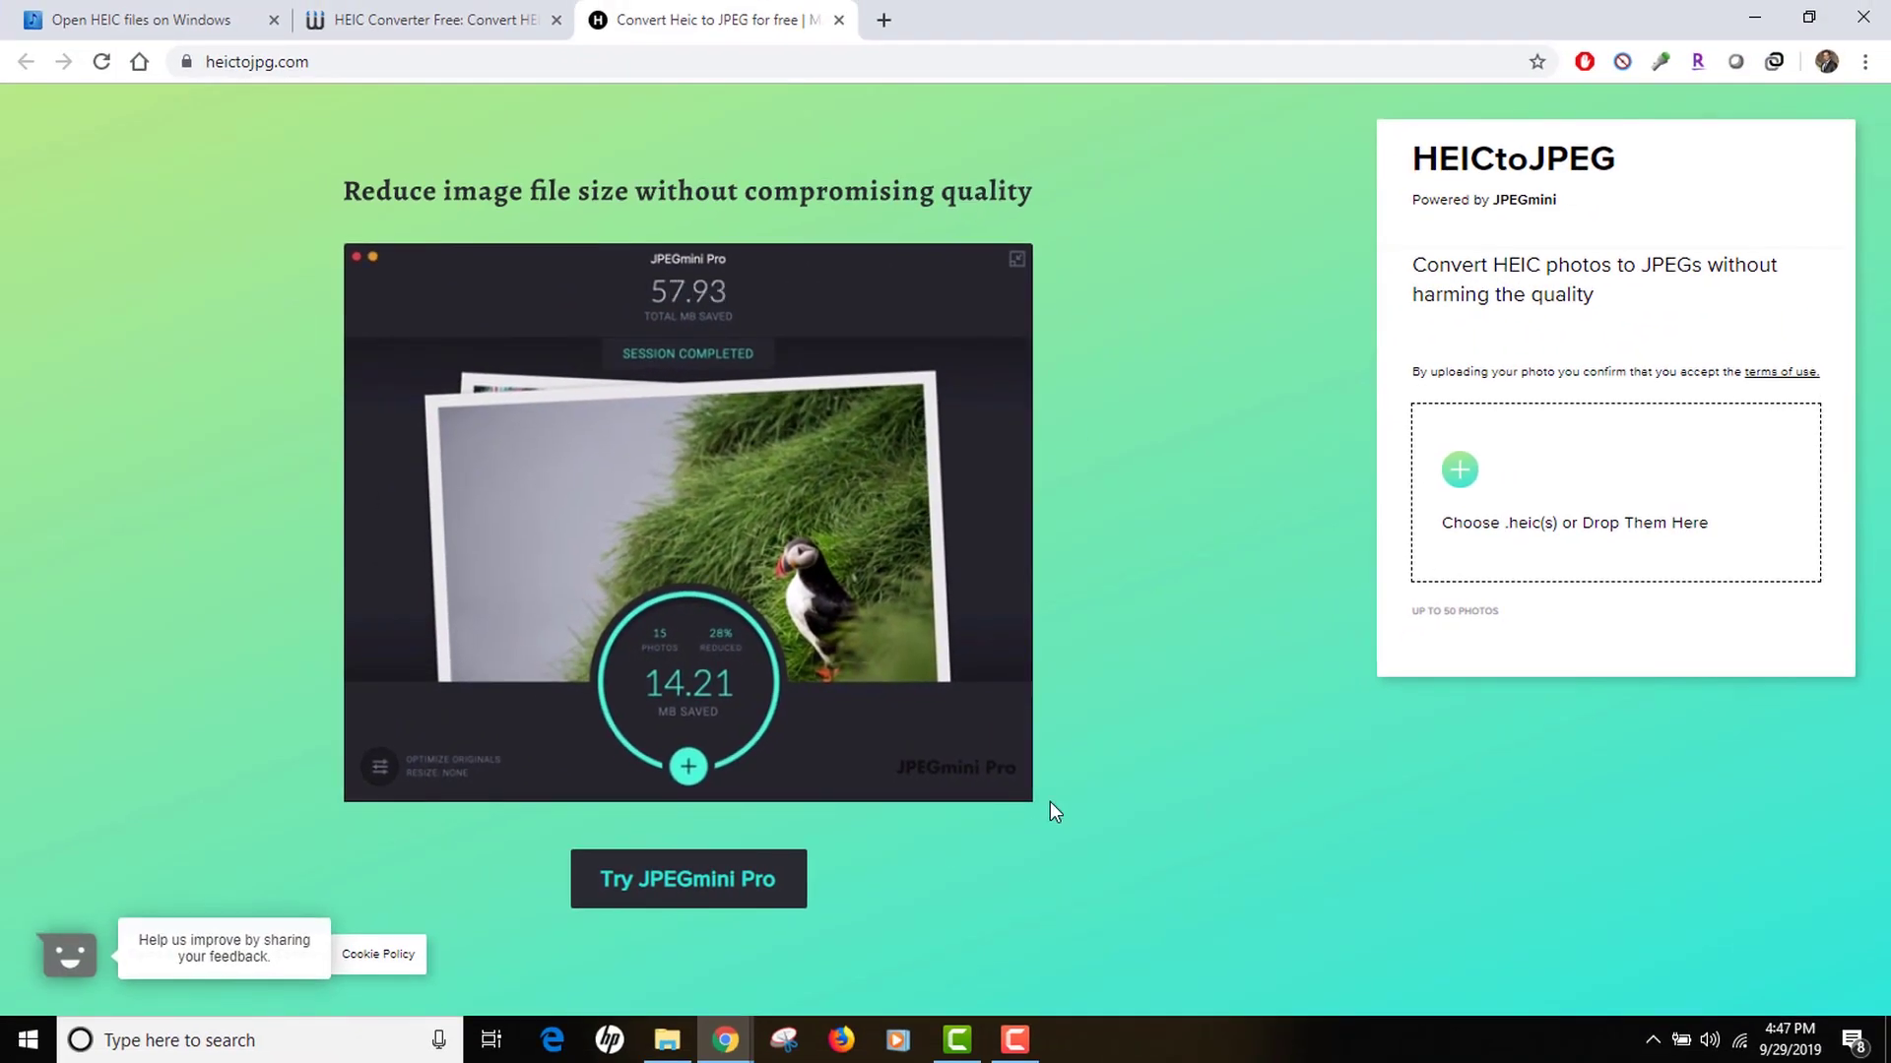
key("alt+Tab")
key("alt+Tab")
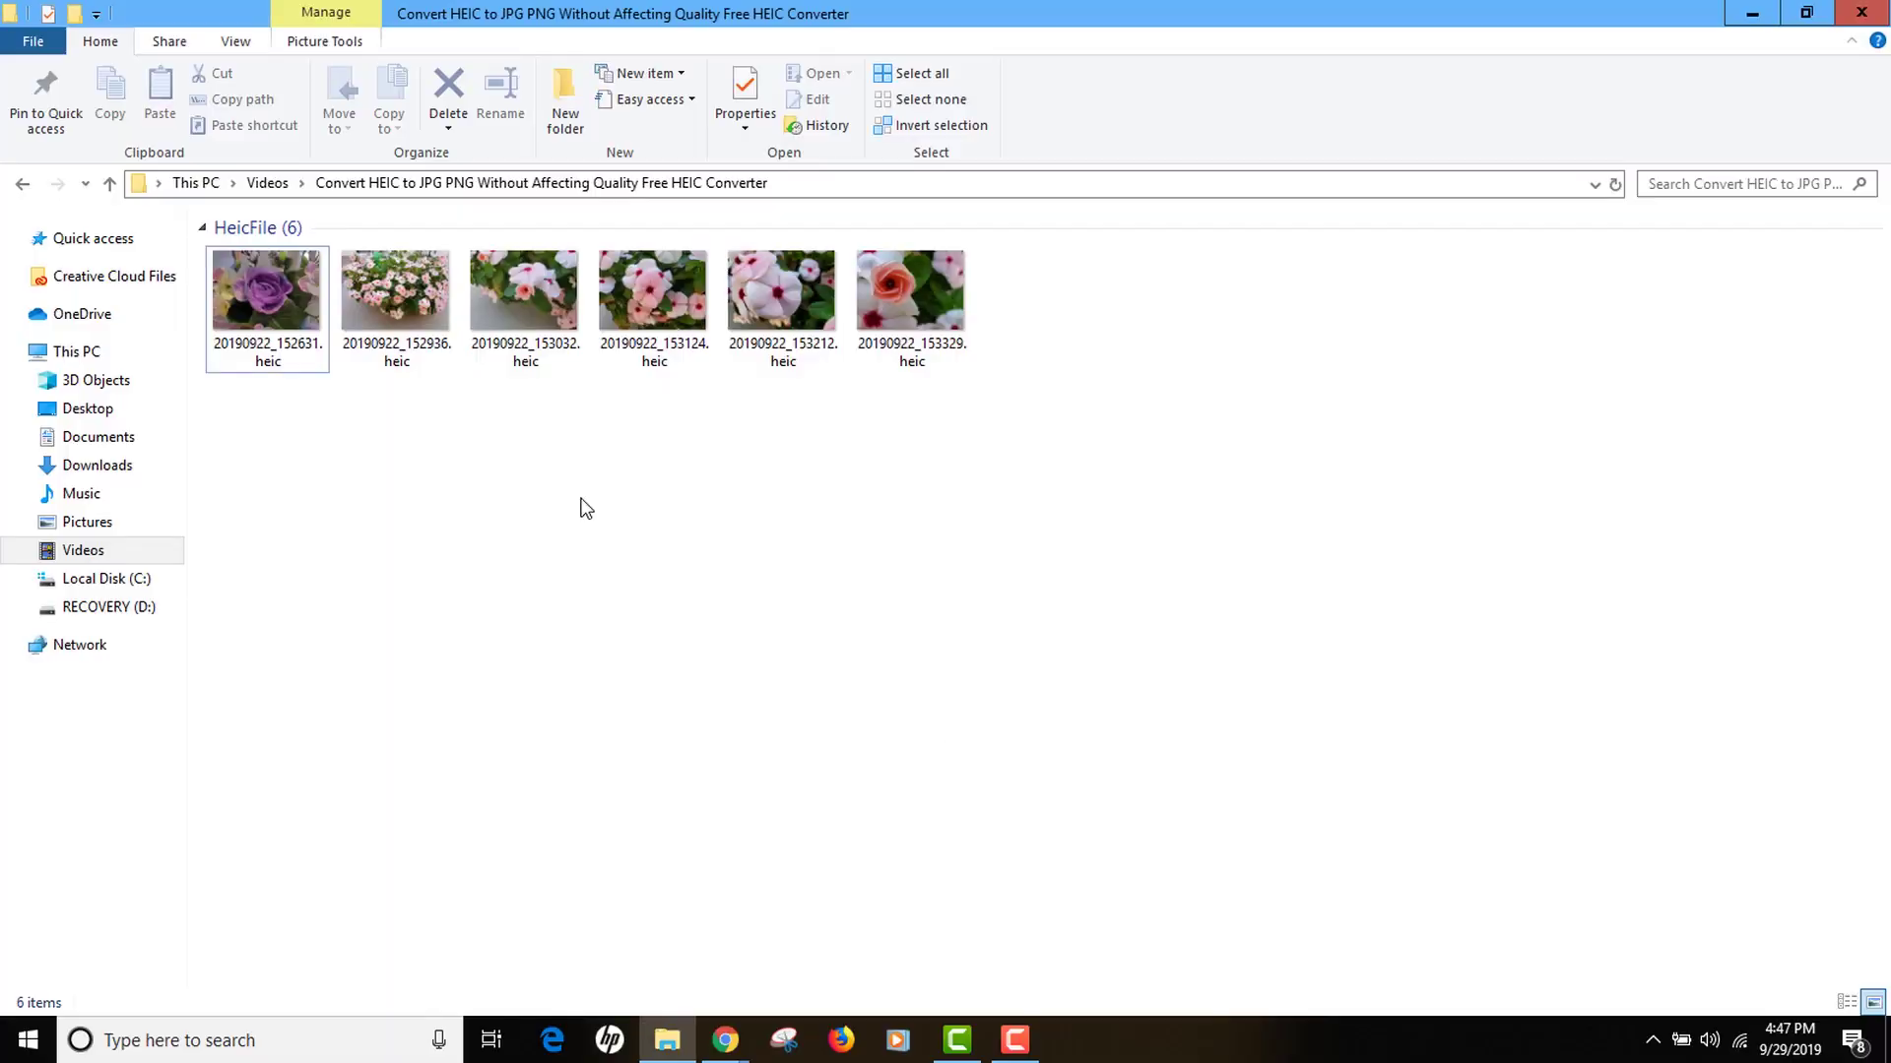
left_click_drag(1072, 463, 280, 365)
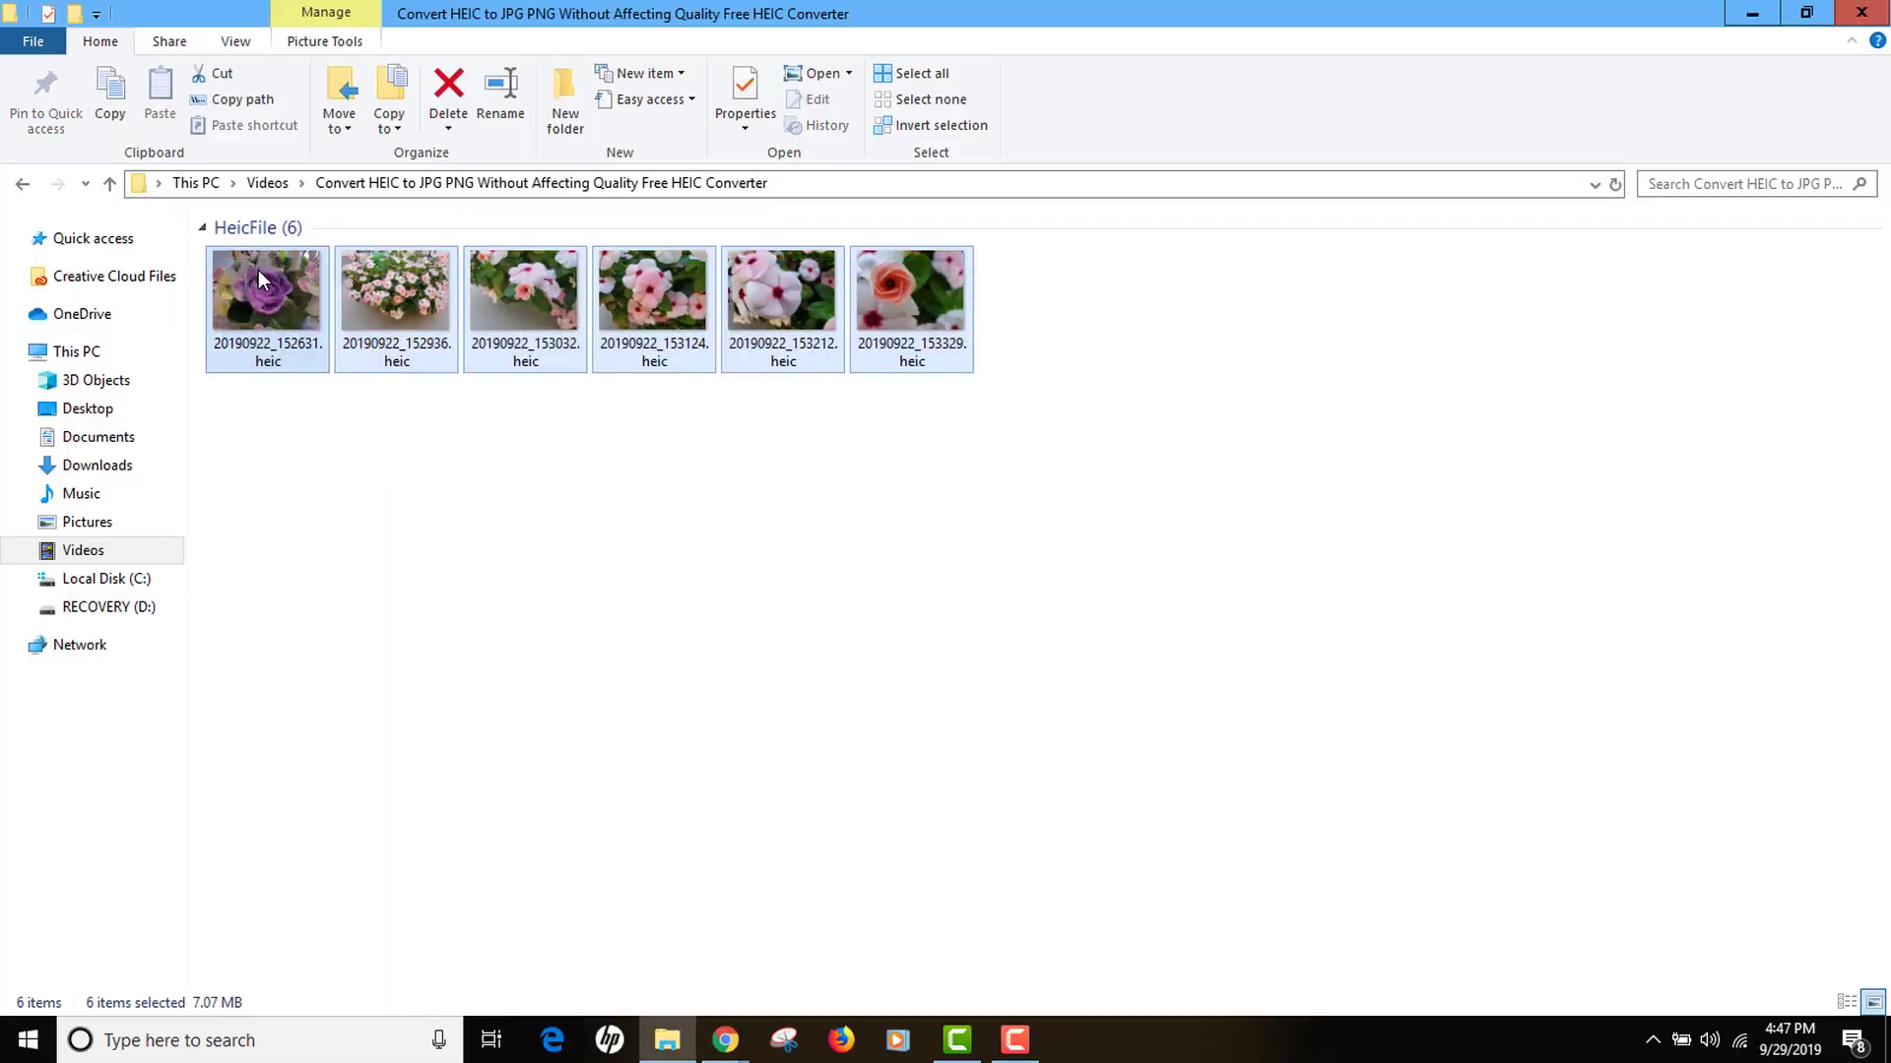
left_click_drag(258, 270, 1598, 541)
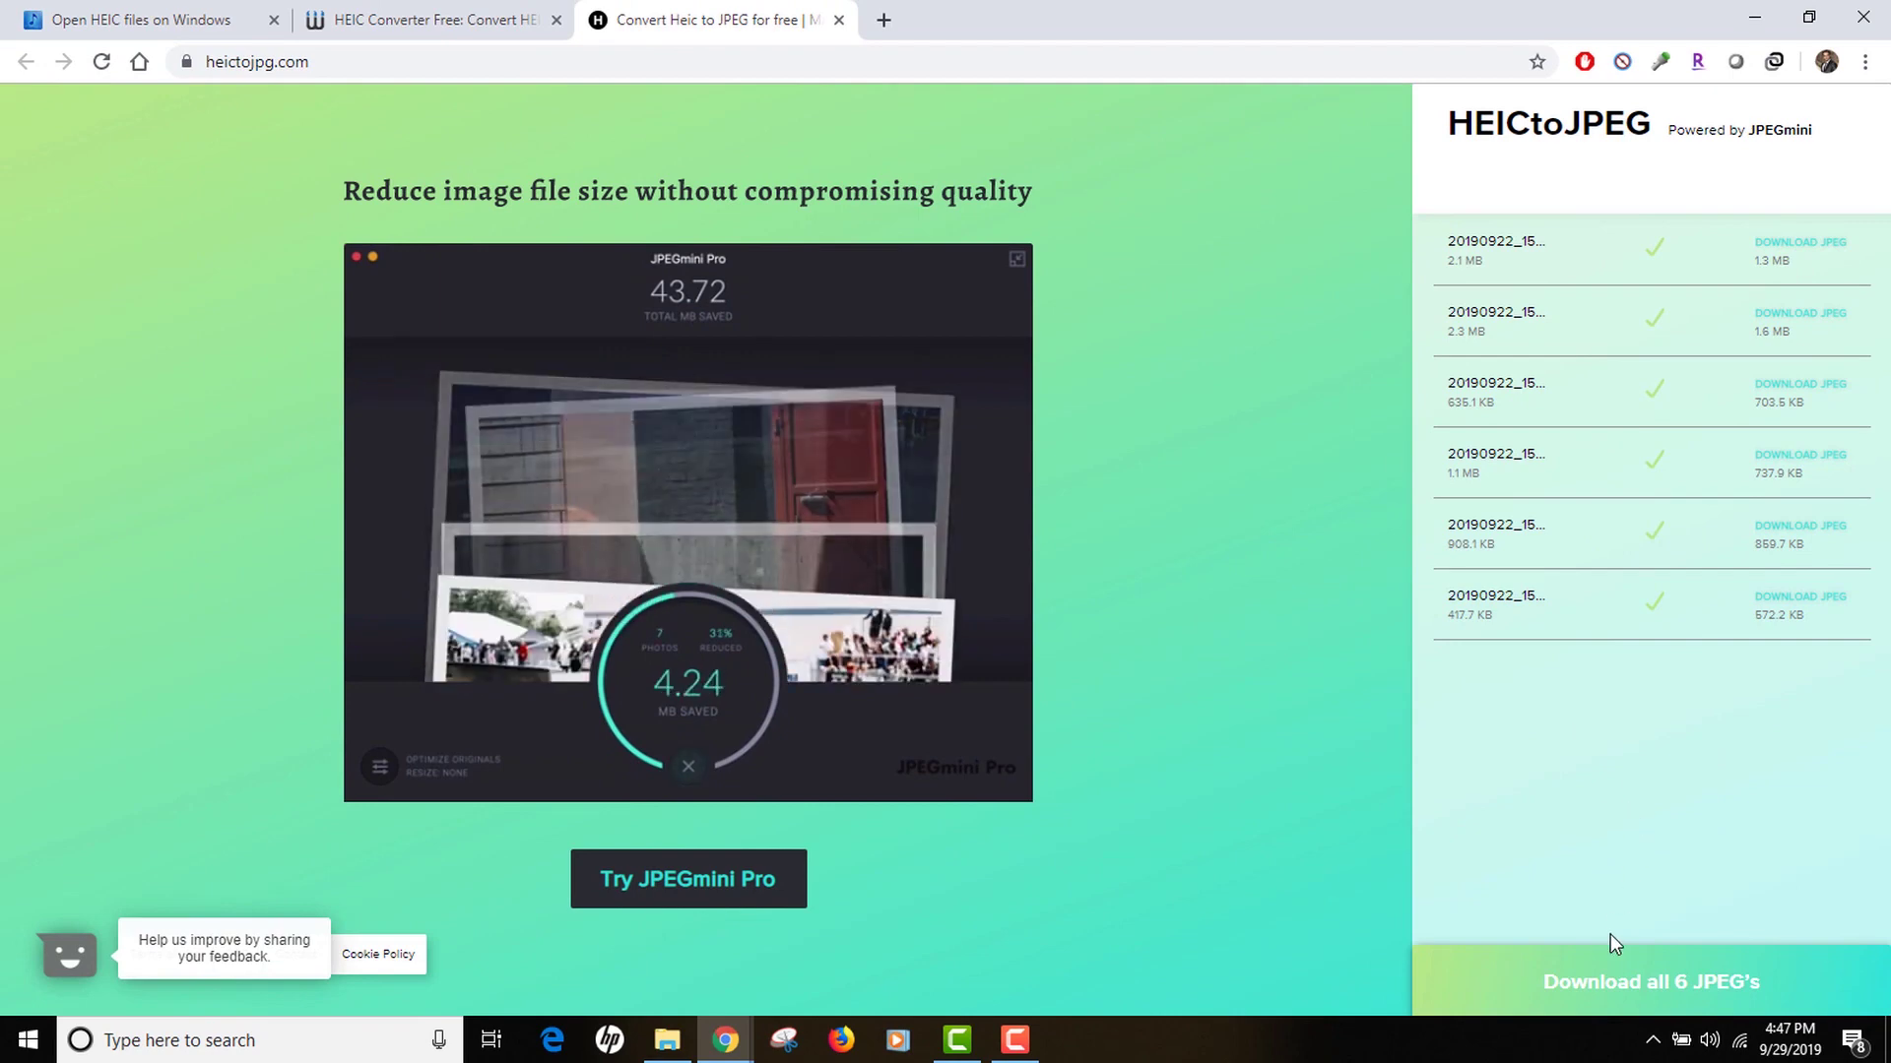
- Download all six JPEGs as jpegmini_optimized.zip into the HEIC photos folder under Videos
left_click(1613, 990)
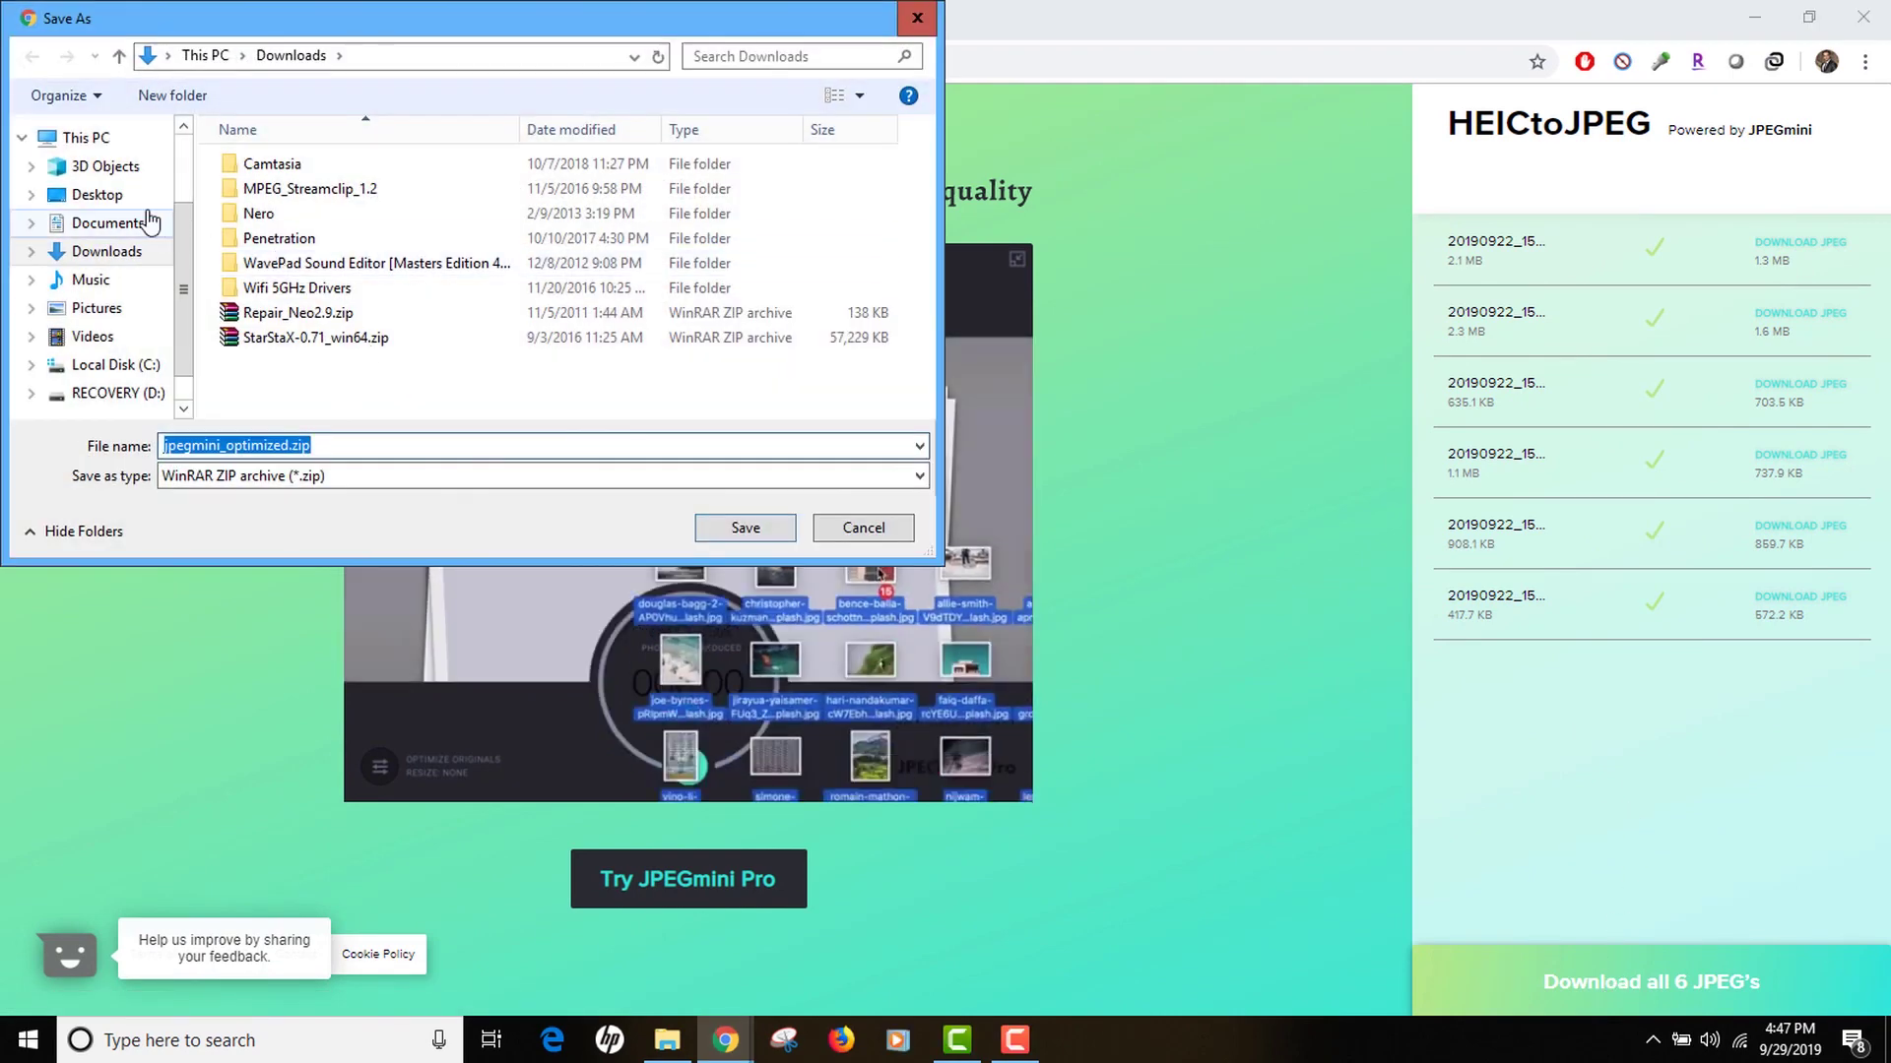
left_click(128, 341)
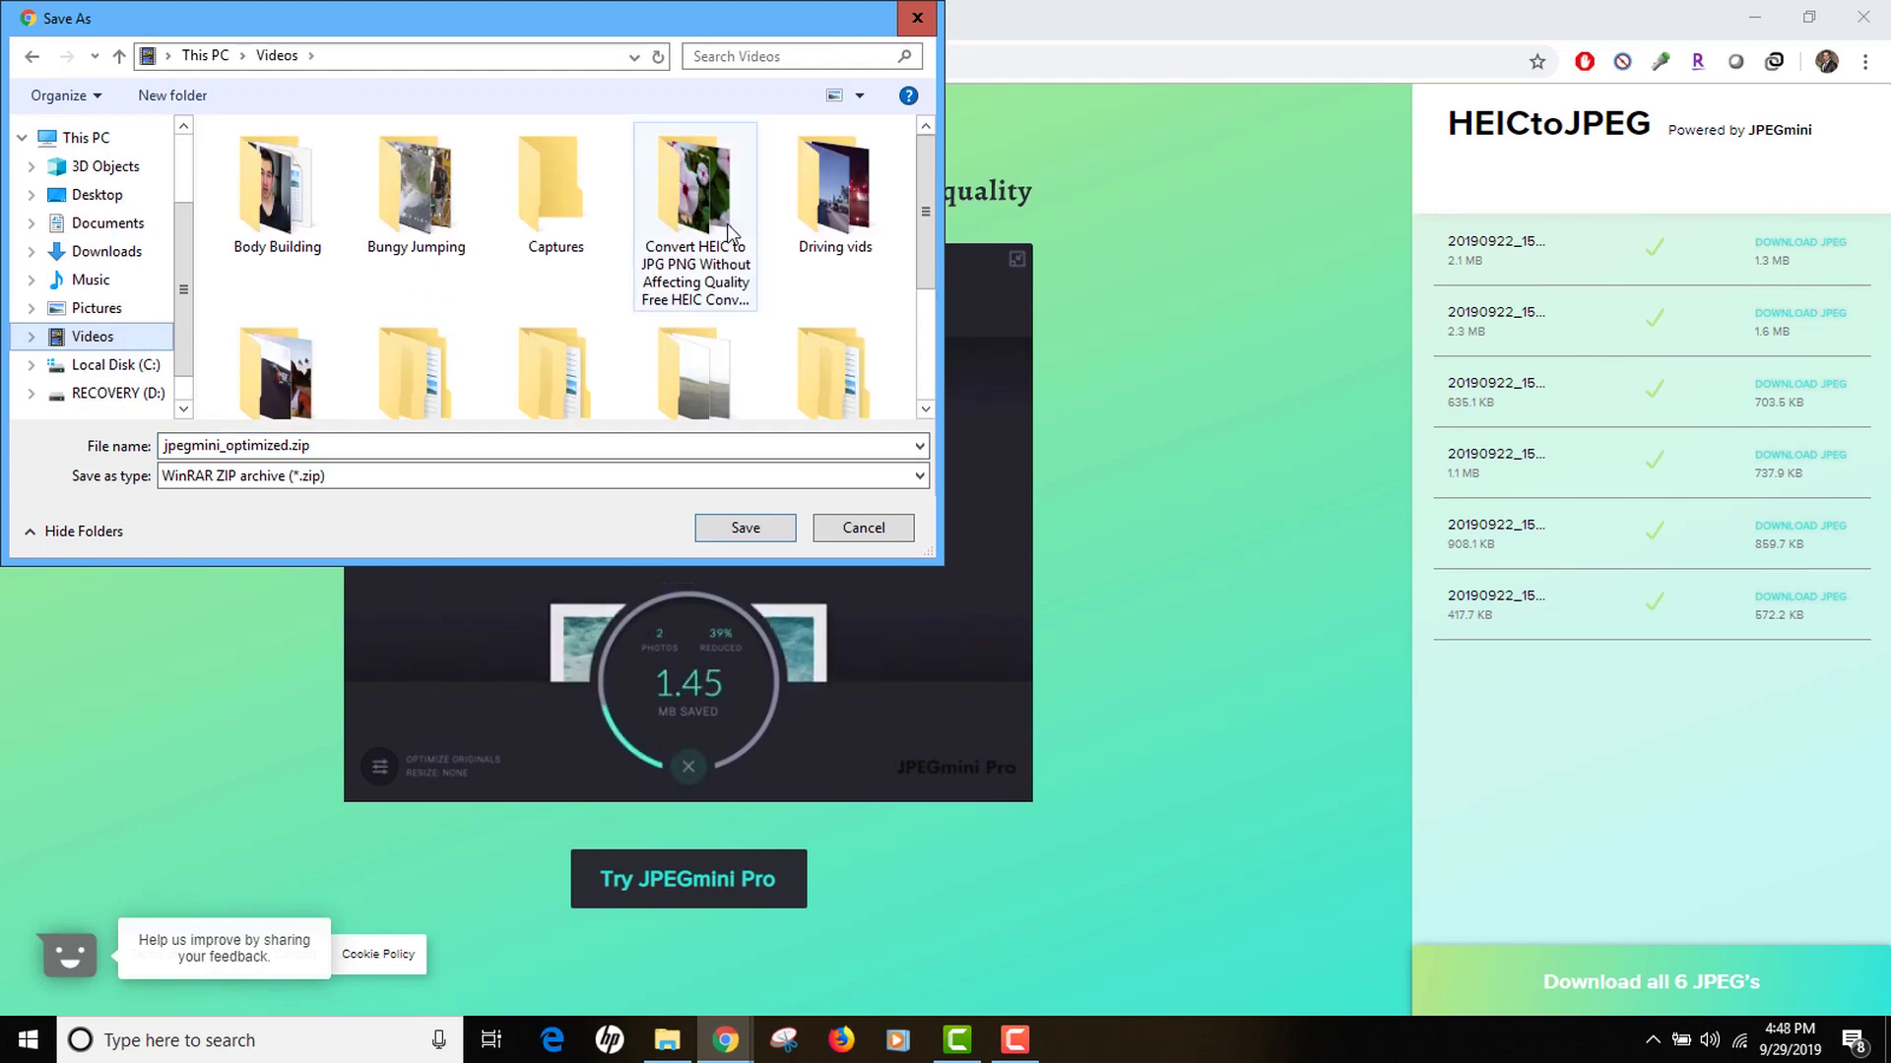
double_click(697, 192)
left_click(740, 531)
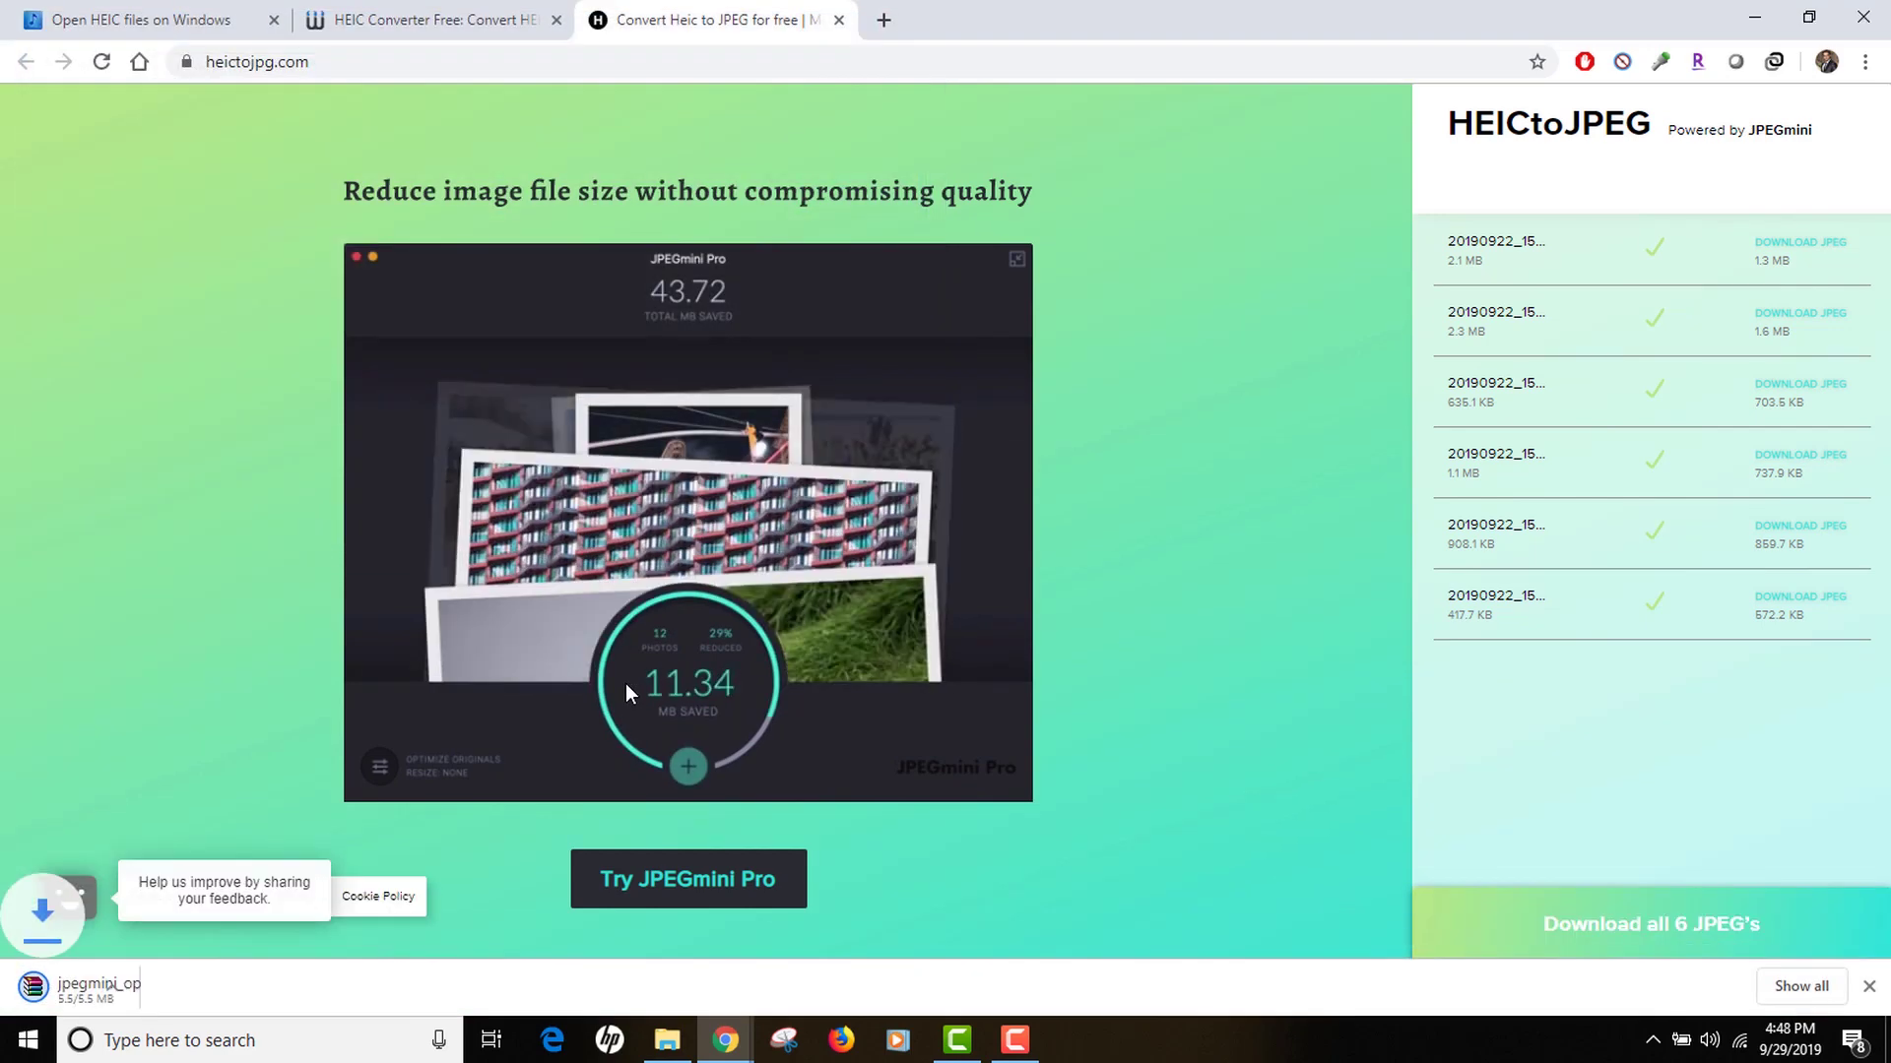
left_click(666, 1040)
double_click(330, 497)
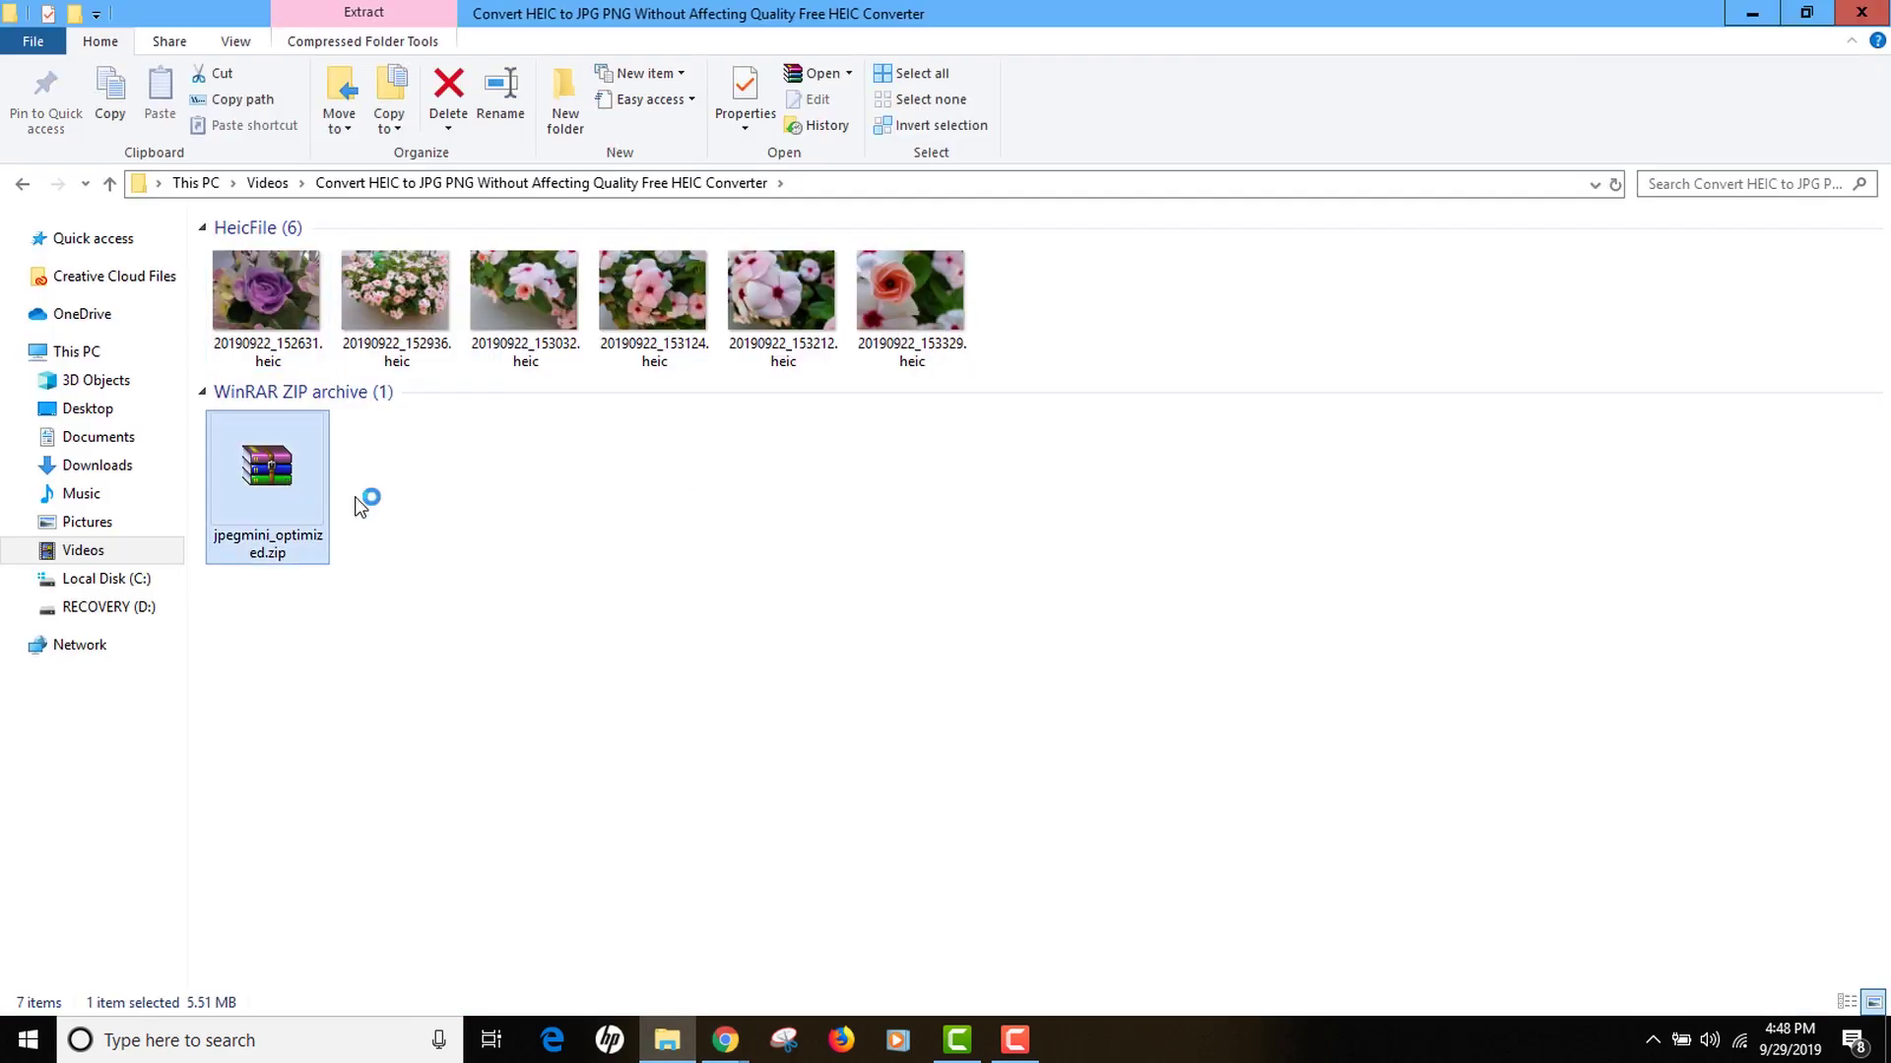
key("Down")
key("Return")
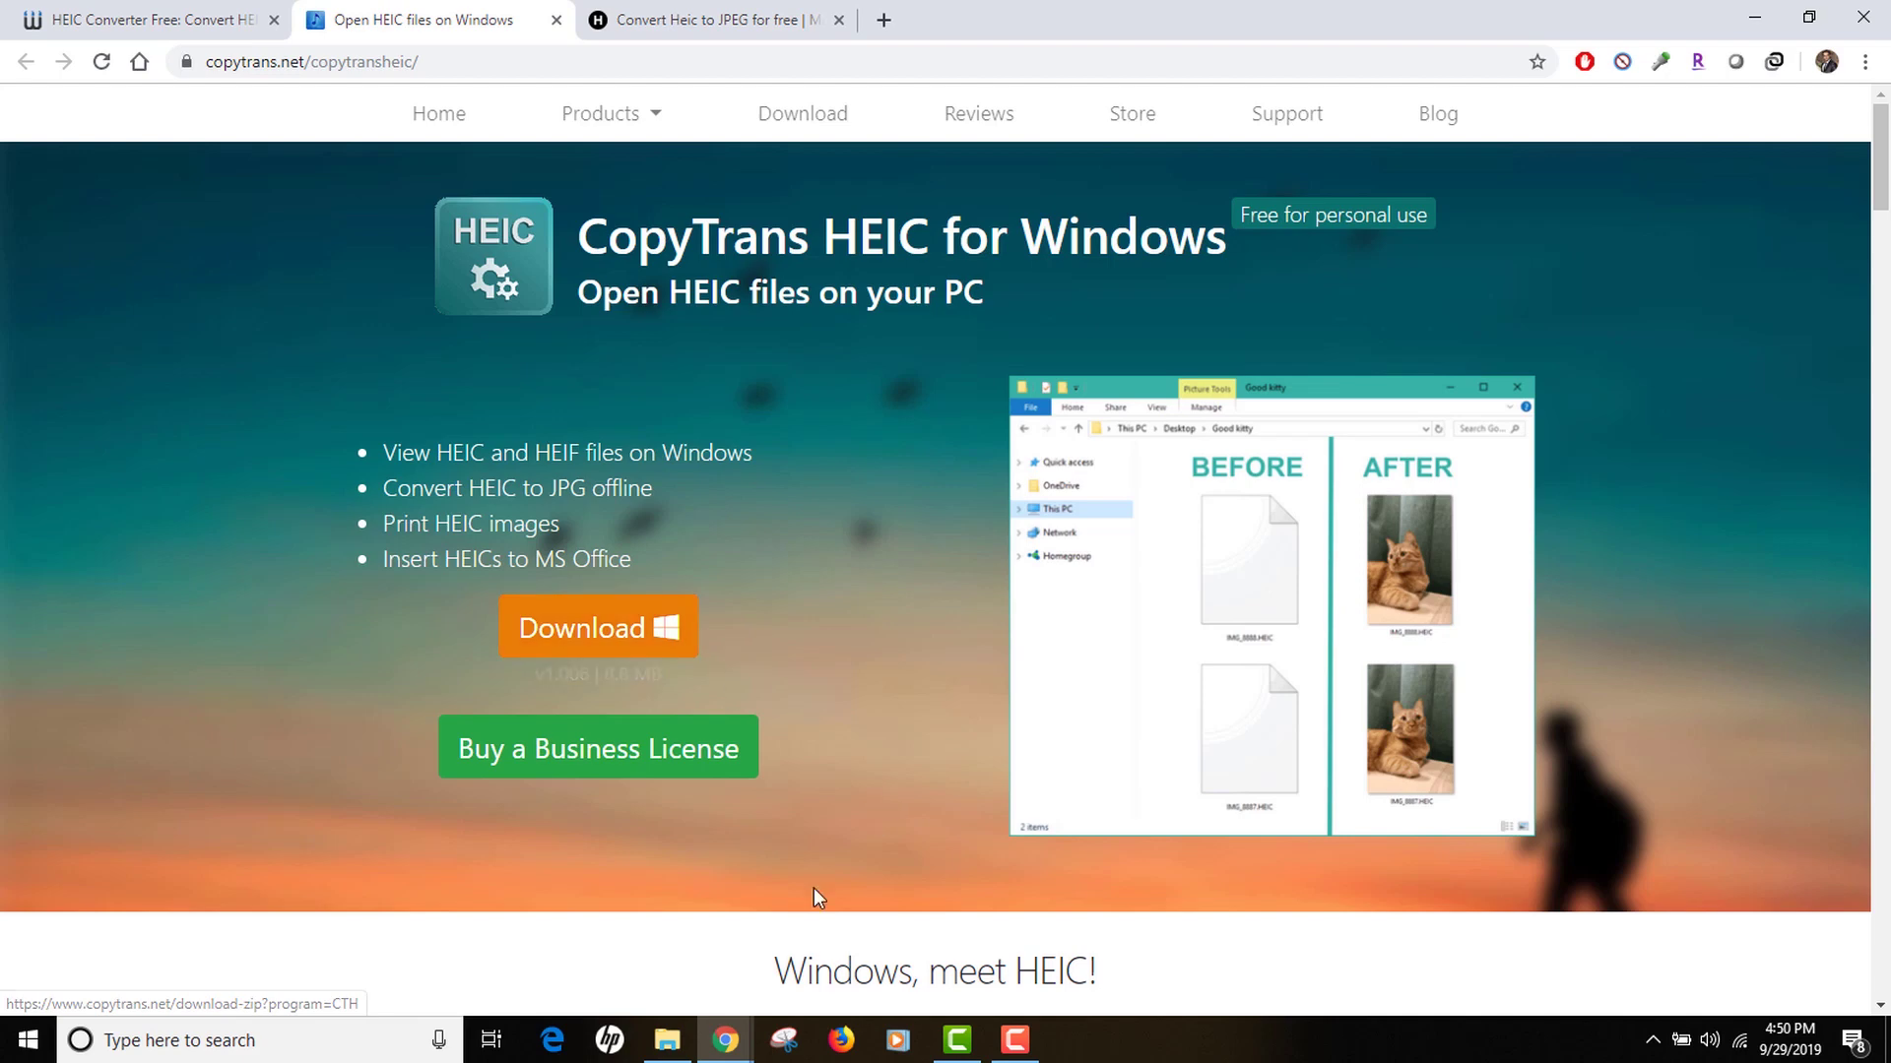
- Bring the File Explorer window with the HEIC photos folder back to the front
left_click(677, 1047)
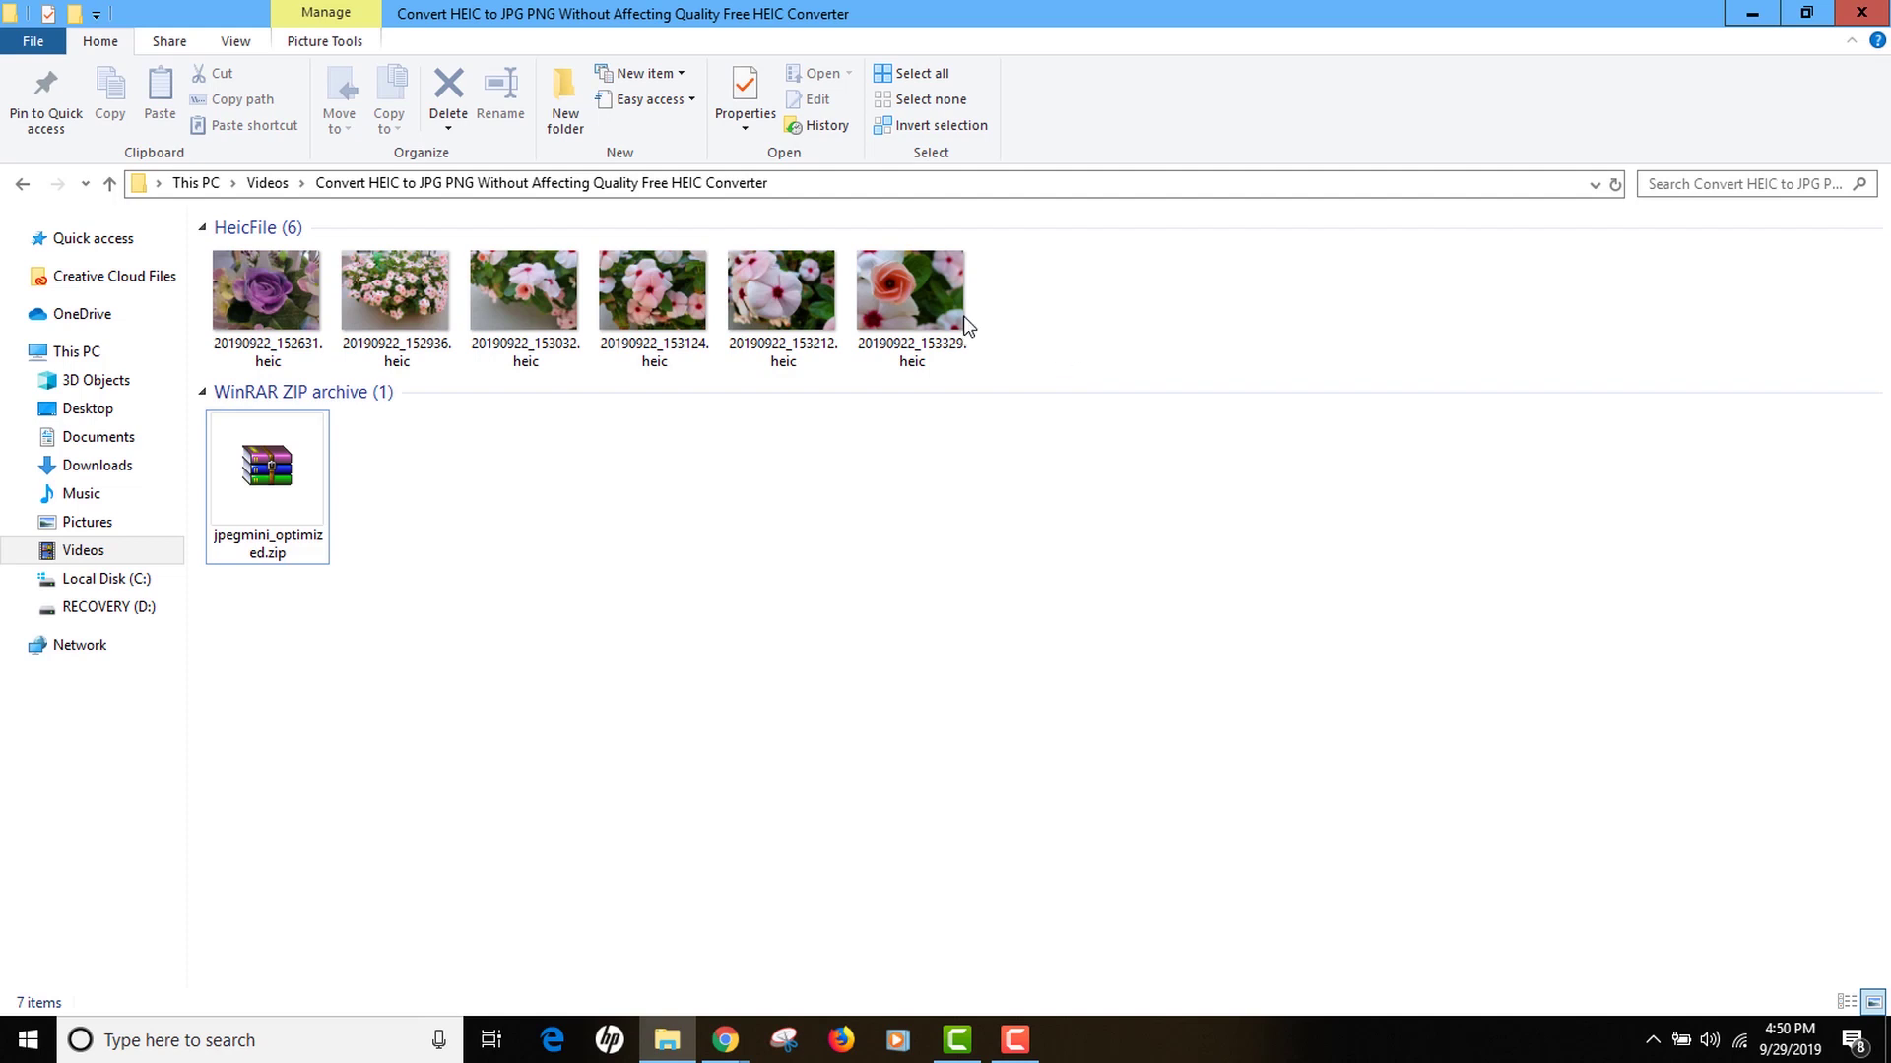
- Convert 20190922_153212.heic and 20190922_153329.heic to JPEG from the right-click menu
left_click(911, 295)
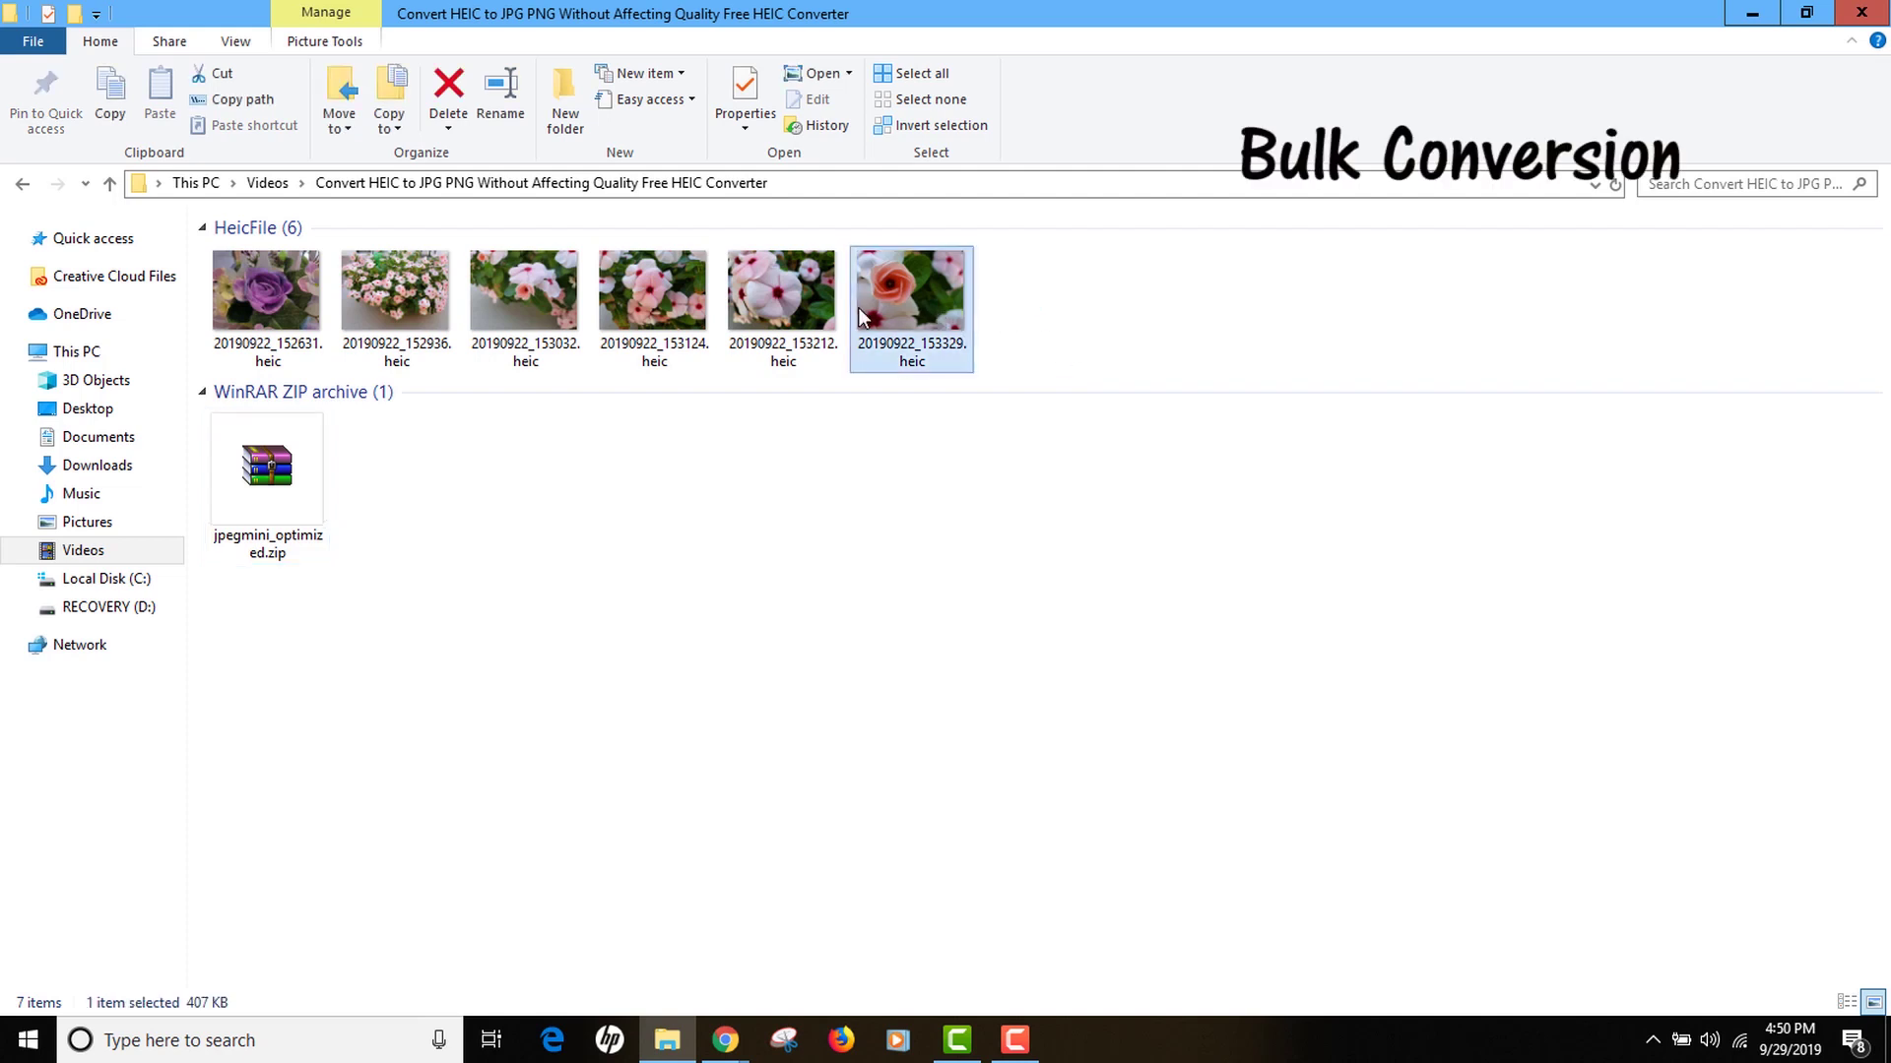
left_click(828, 299)
left_click(1069, 318)
left_click_drag(1069, 318, 777, 319)
right_click(777, 319)
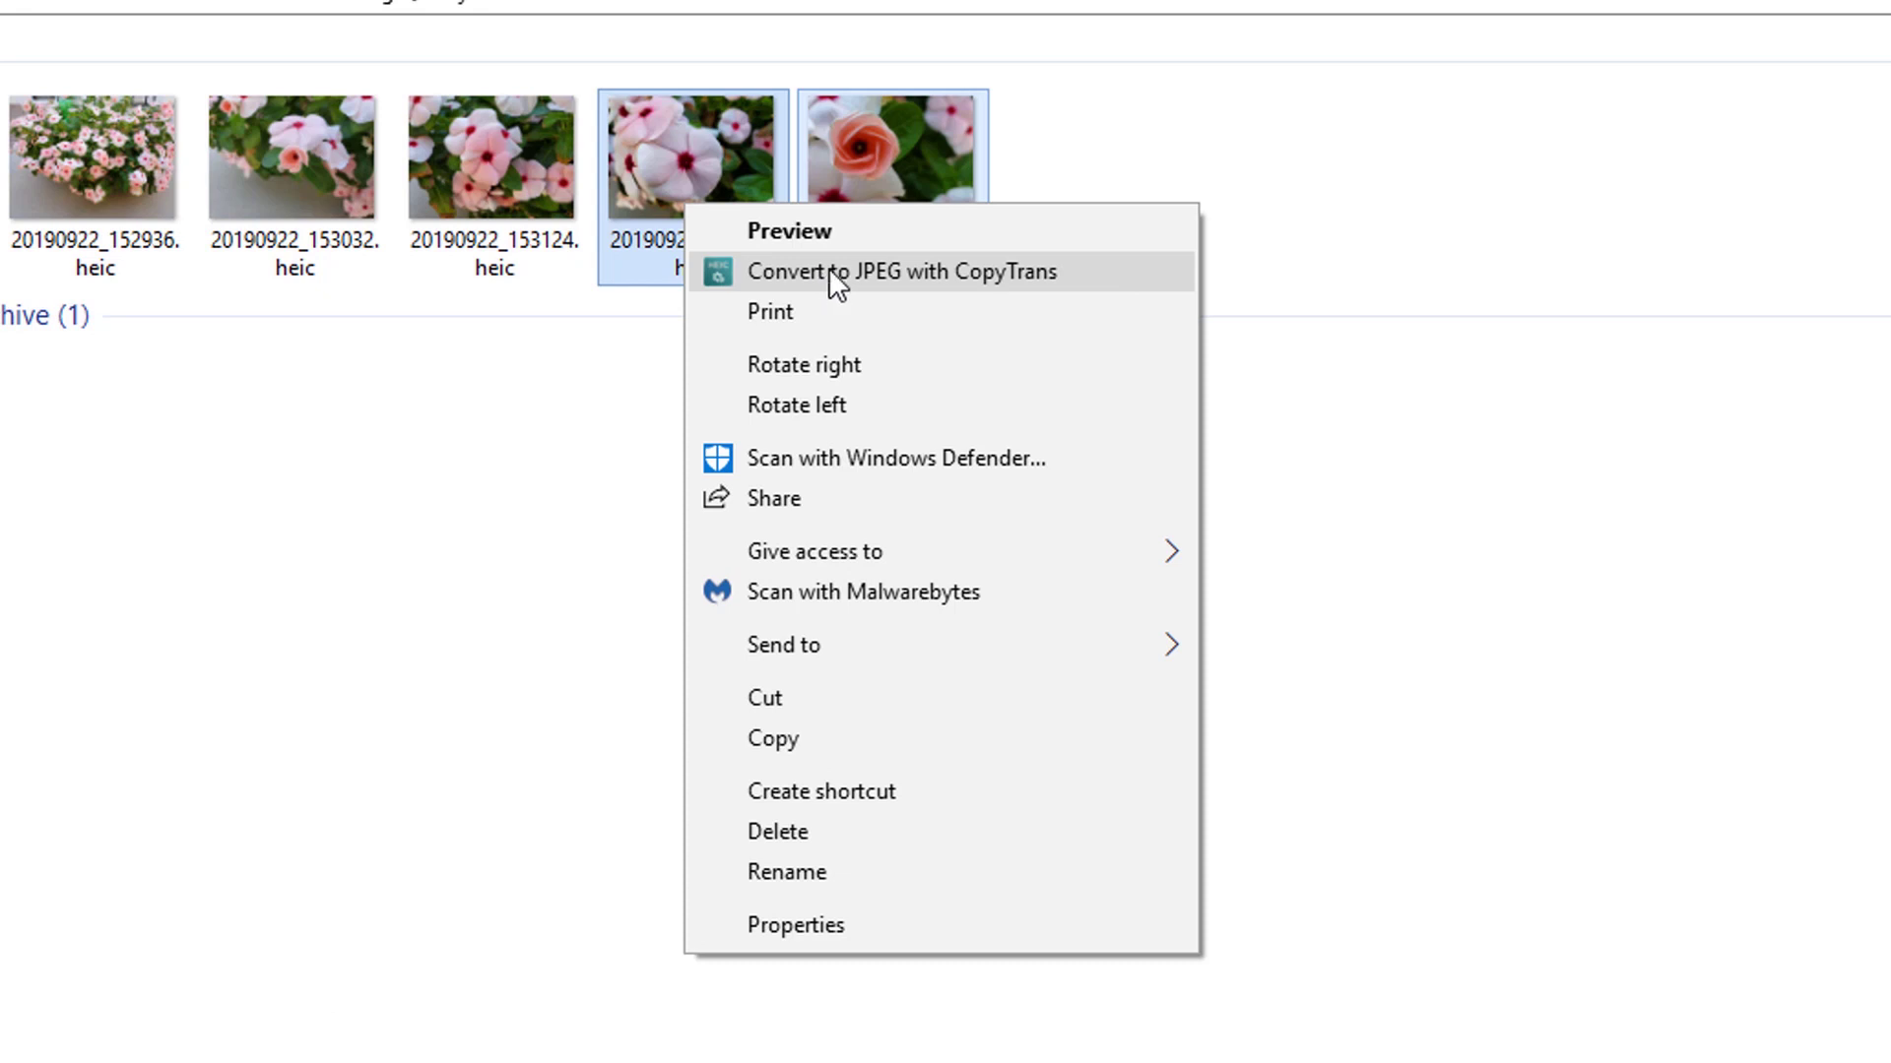
left_click(830, 271)
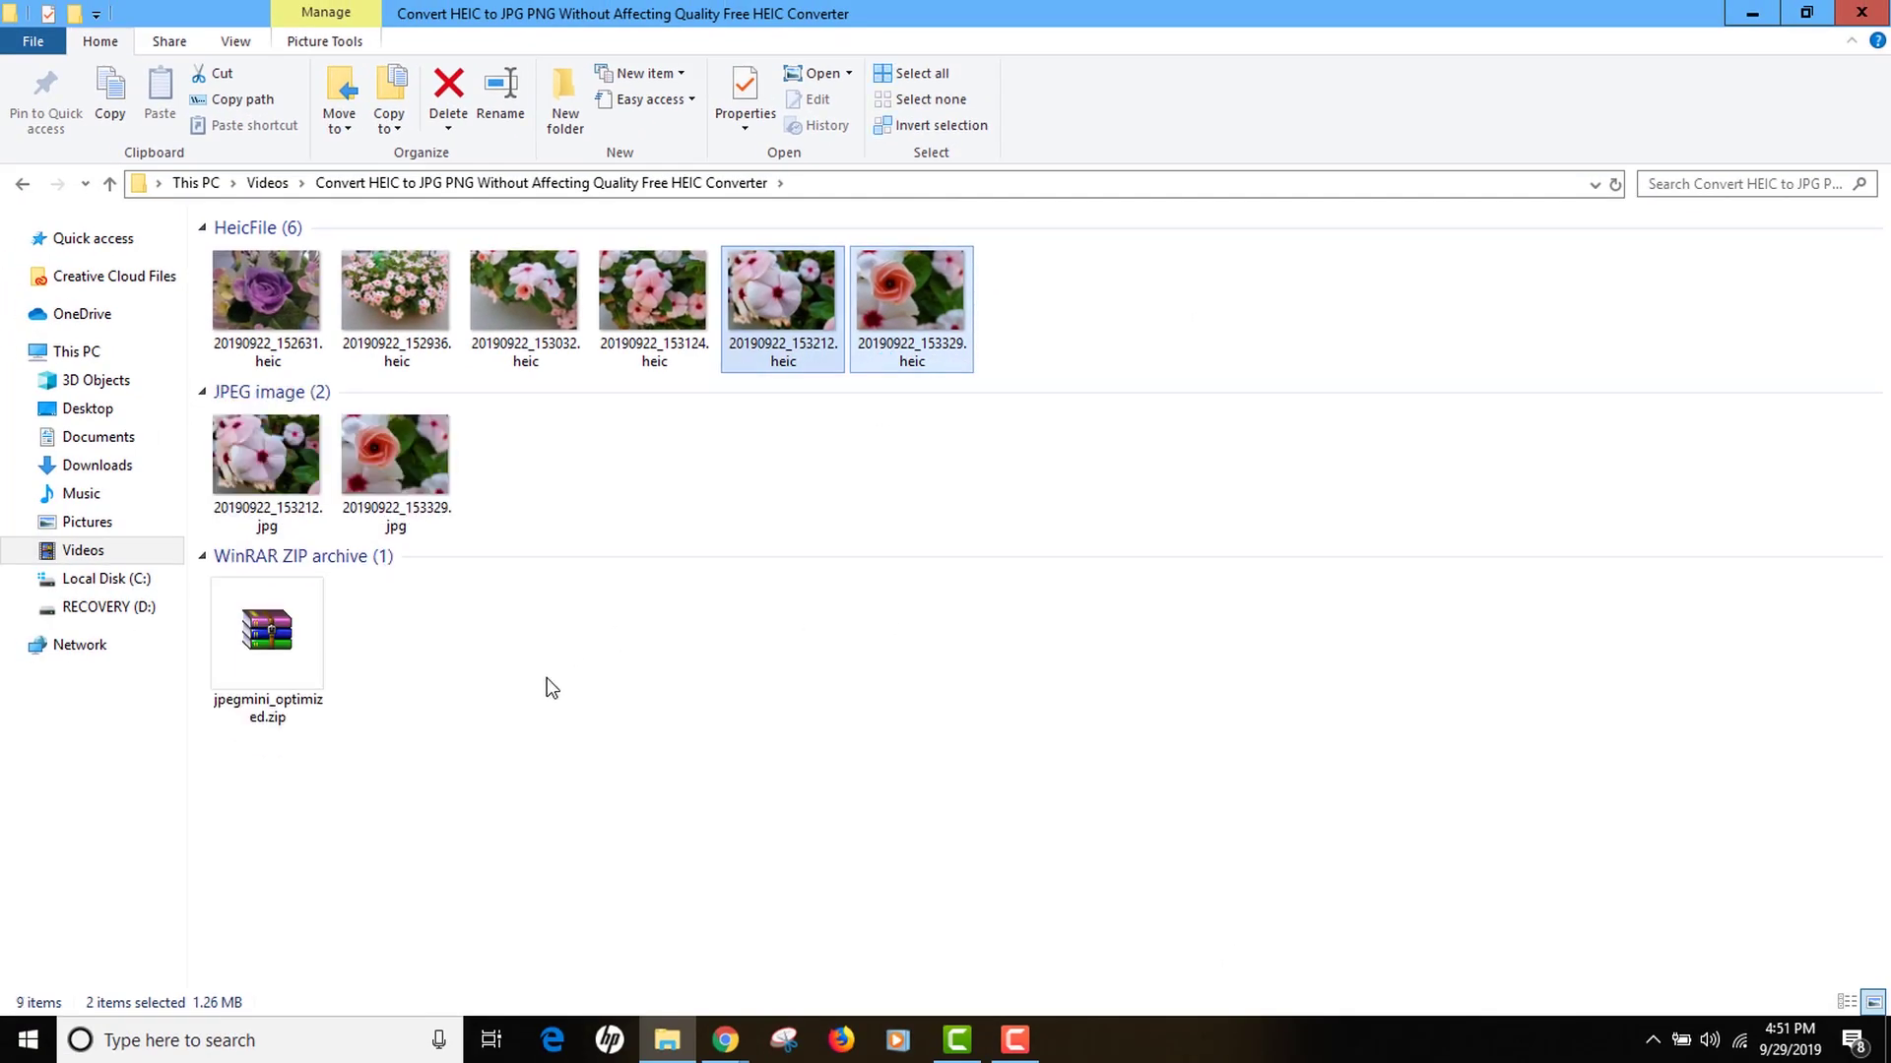
- Compare 20190922_153329 file sizes as HEIC and JPG, then preview the converted JPG
left_click_drag(202, 405, 509, 455)
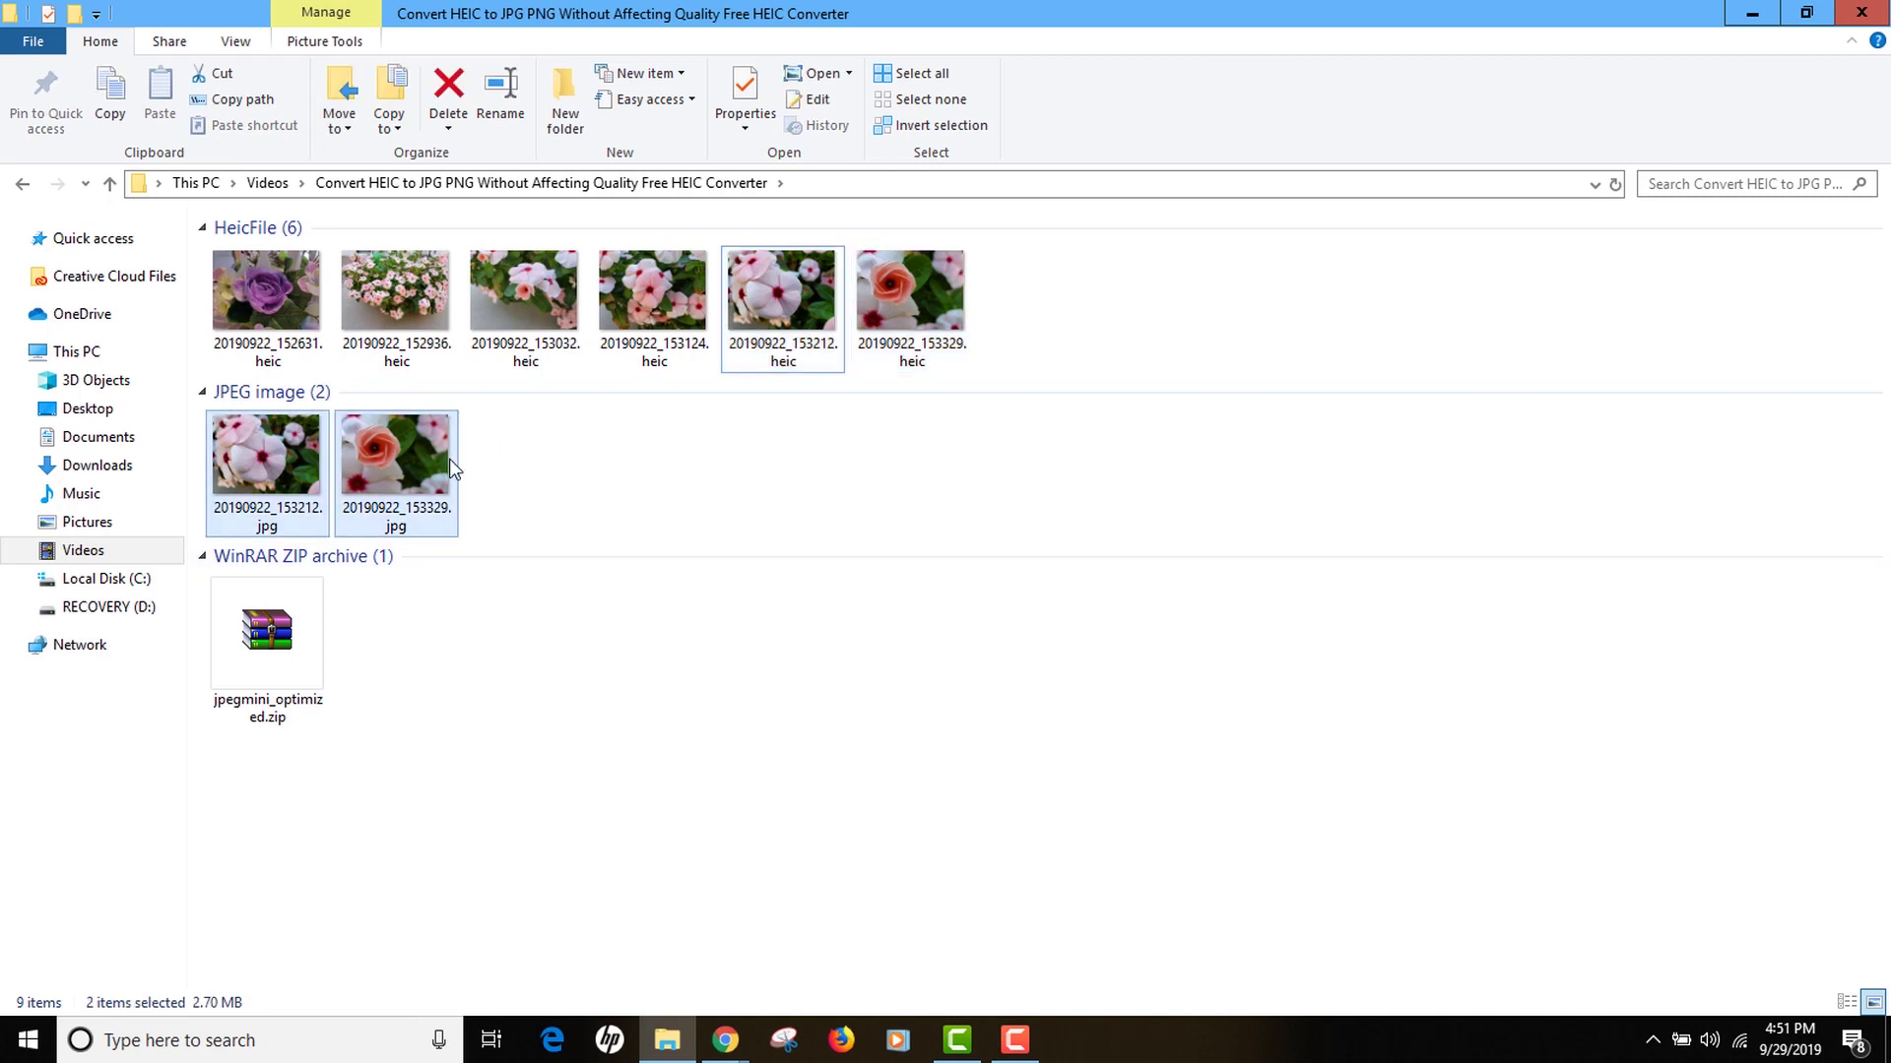
left_click(763, 451)
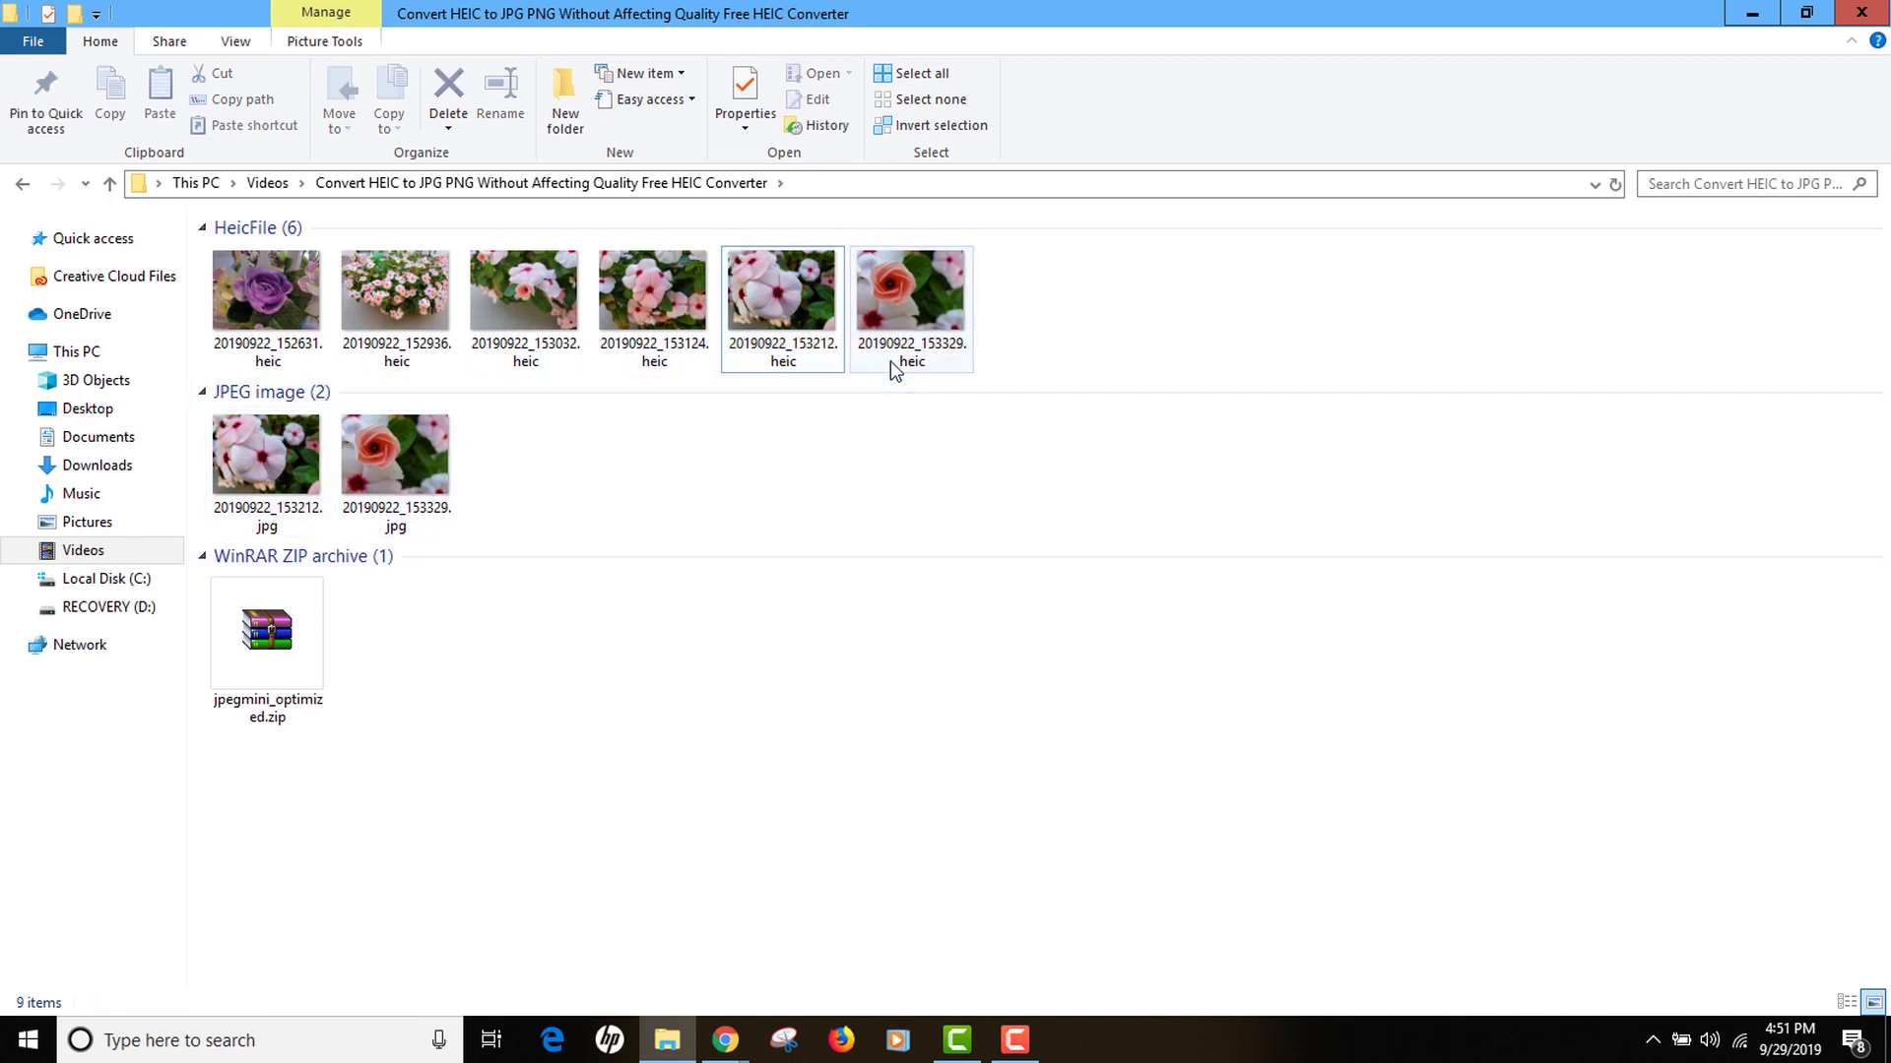
left_click(896, 330)
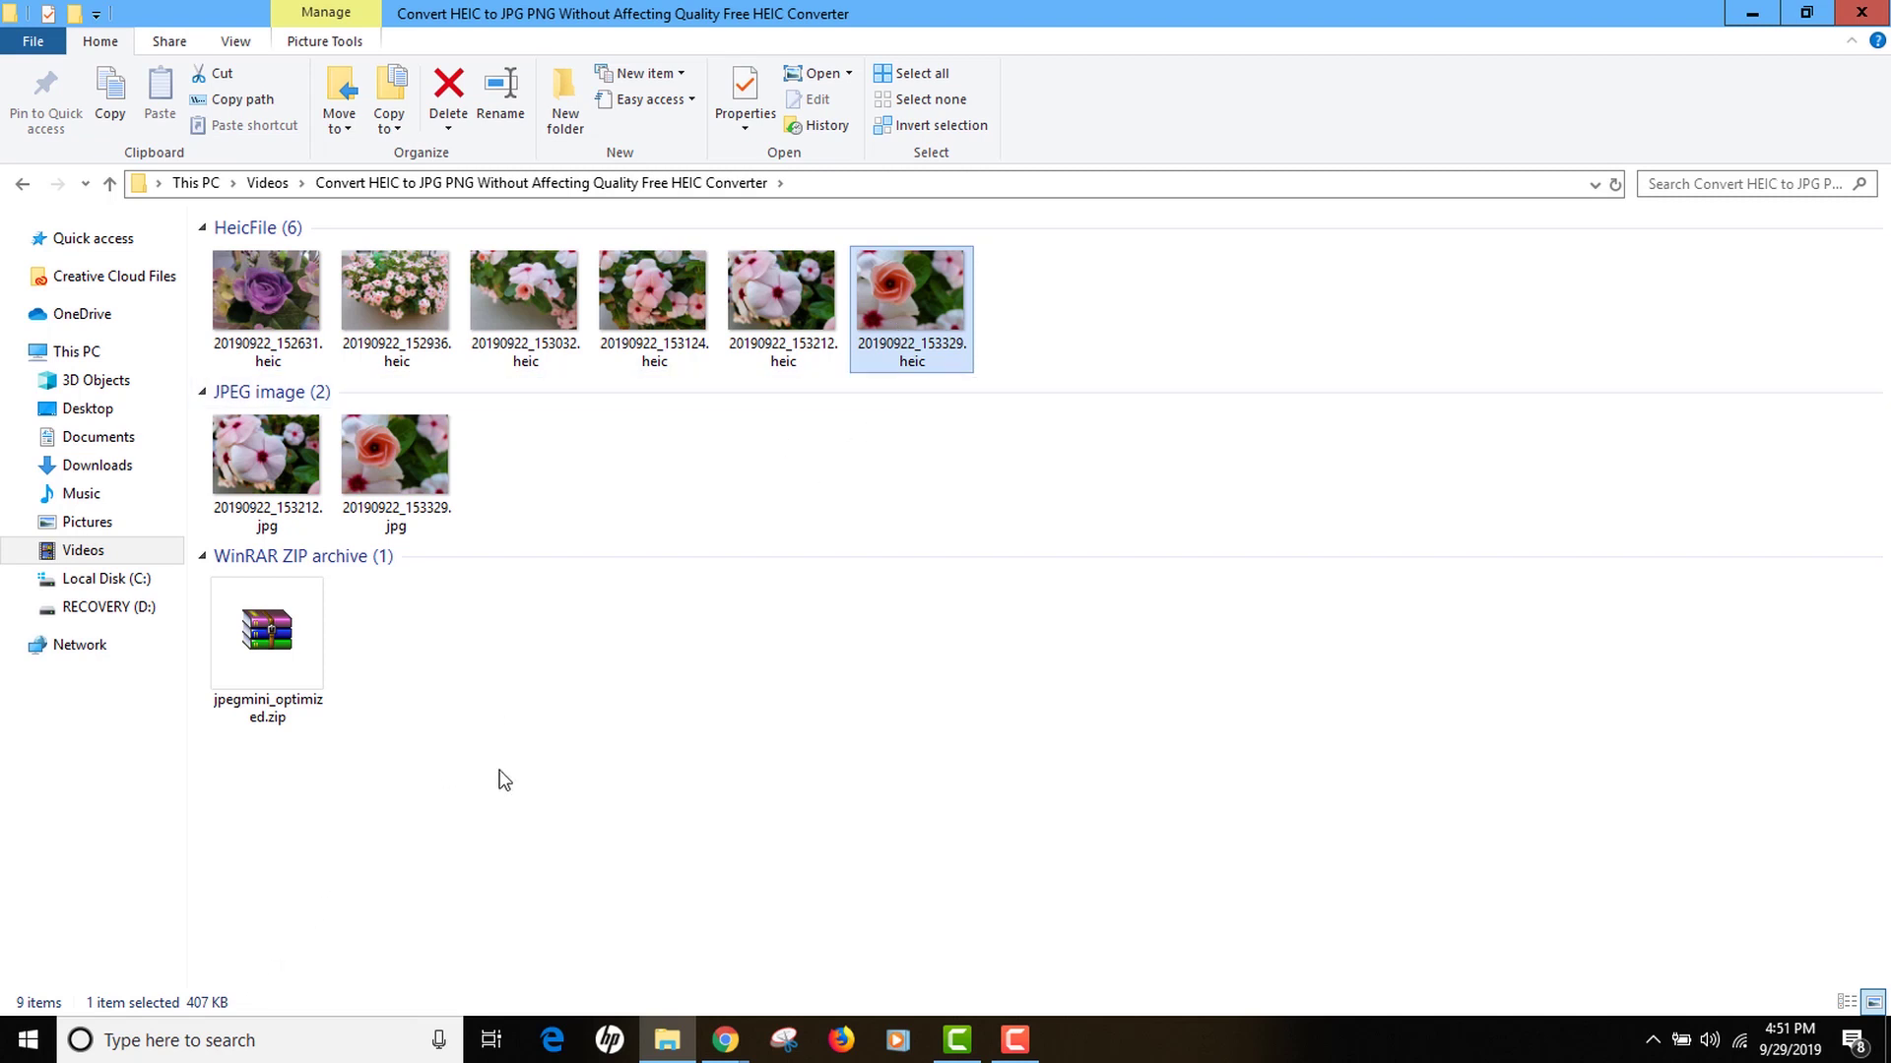
left_click(420, 482)
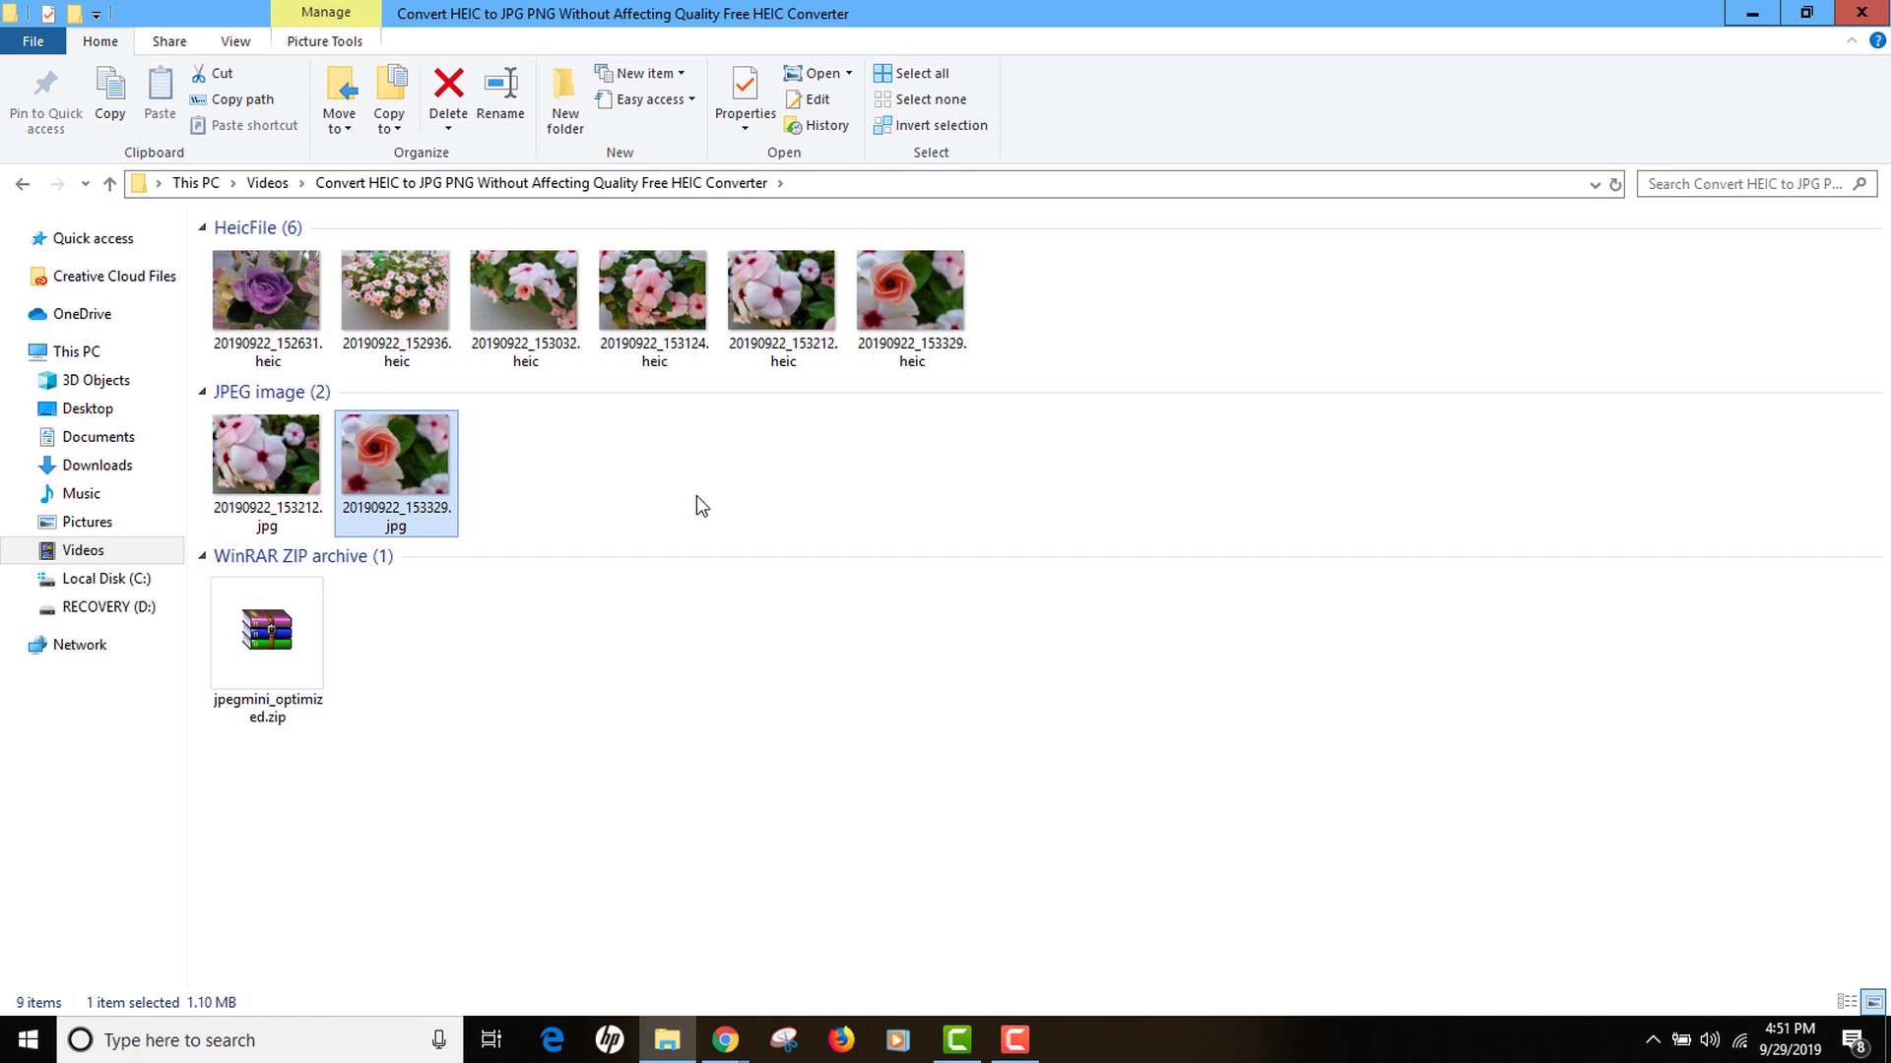
double_click(417, 469)
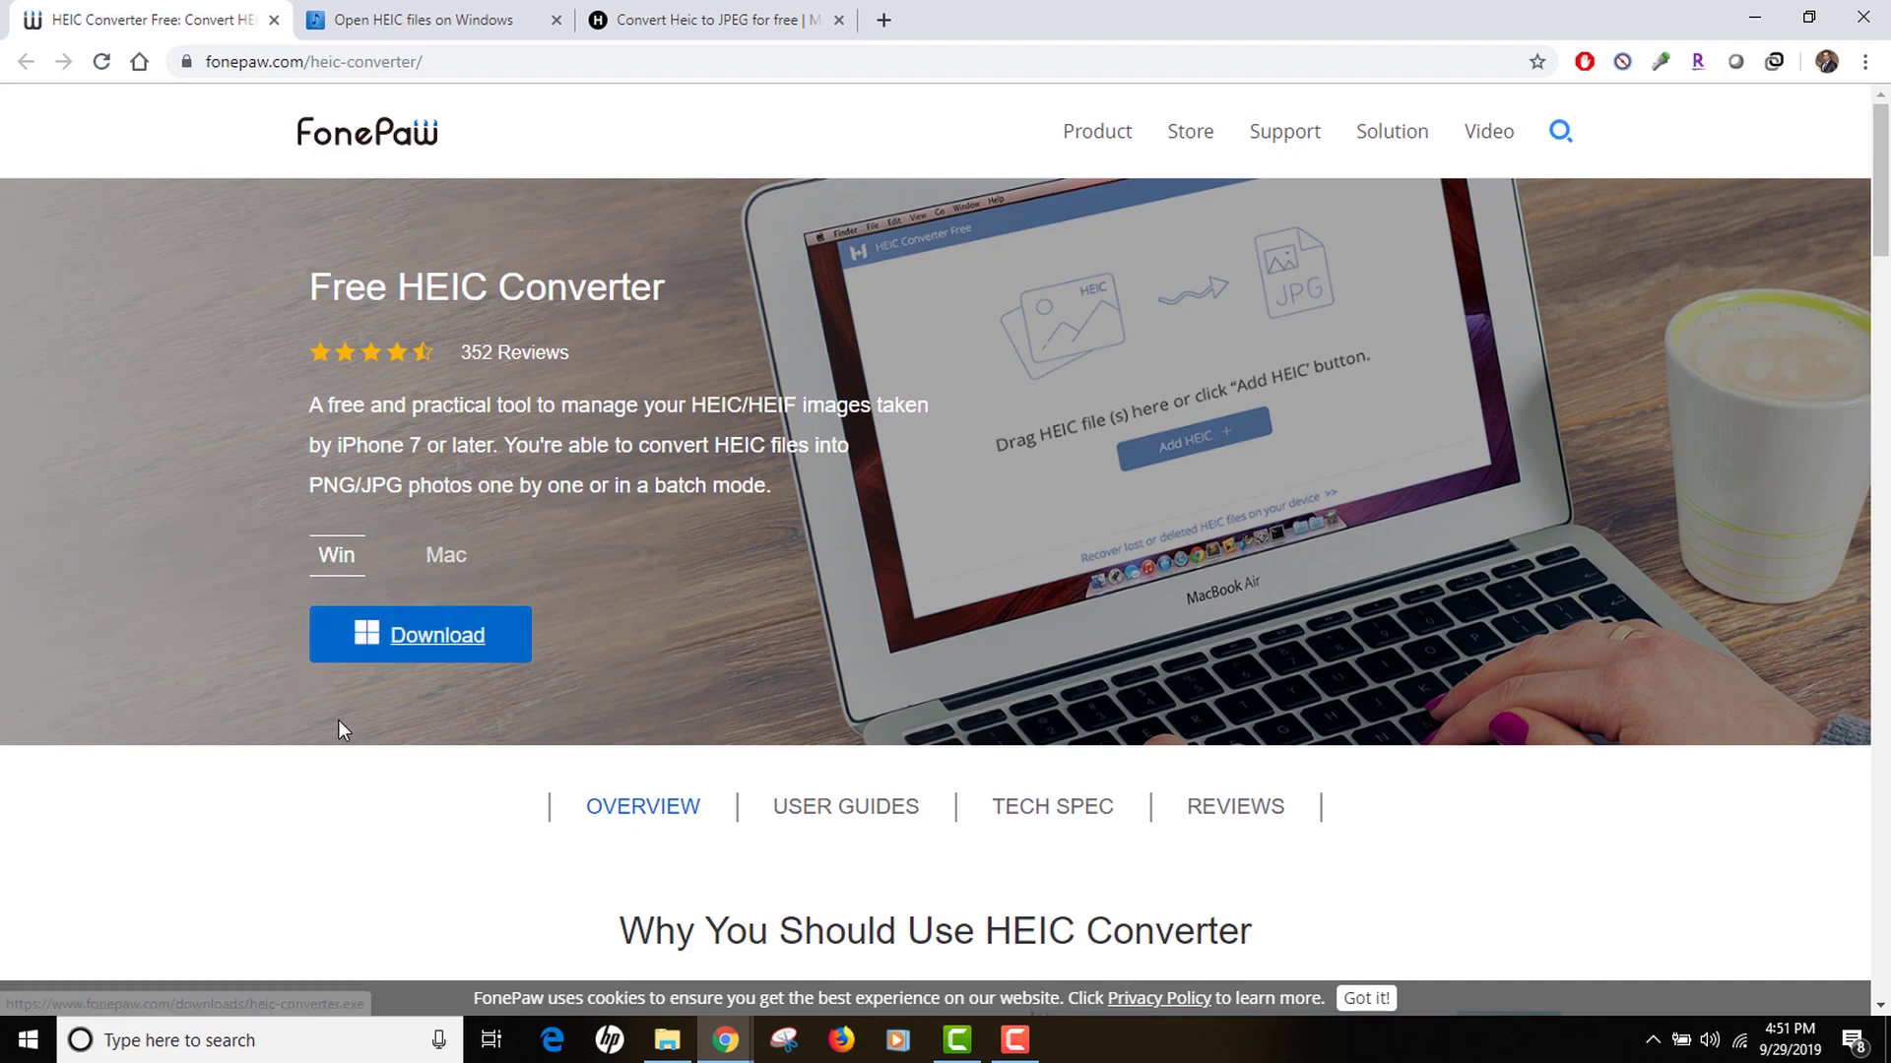
- Scroll through the FonePaw Free HEIC Converter product page
scroll(339, 718, "down", 4)
scroll(399, 709, "down", 2)
scroll(400, 712, "up", 6)
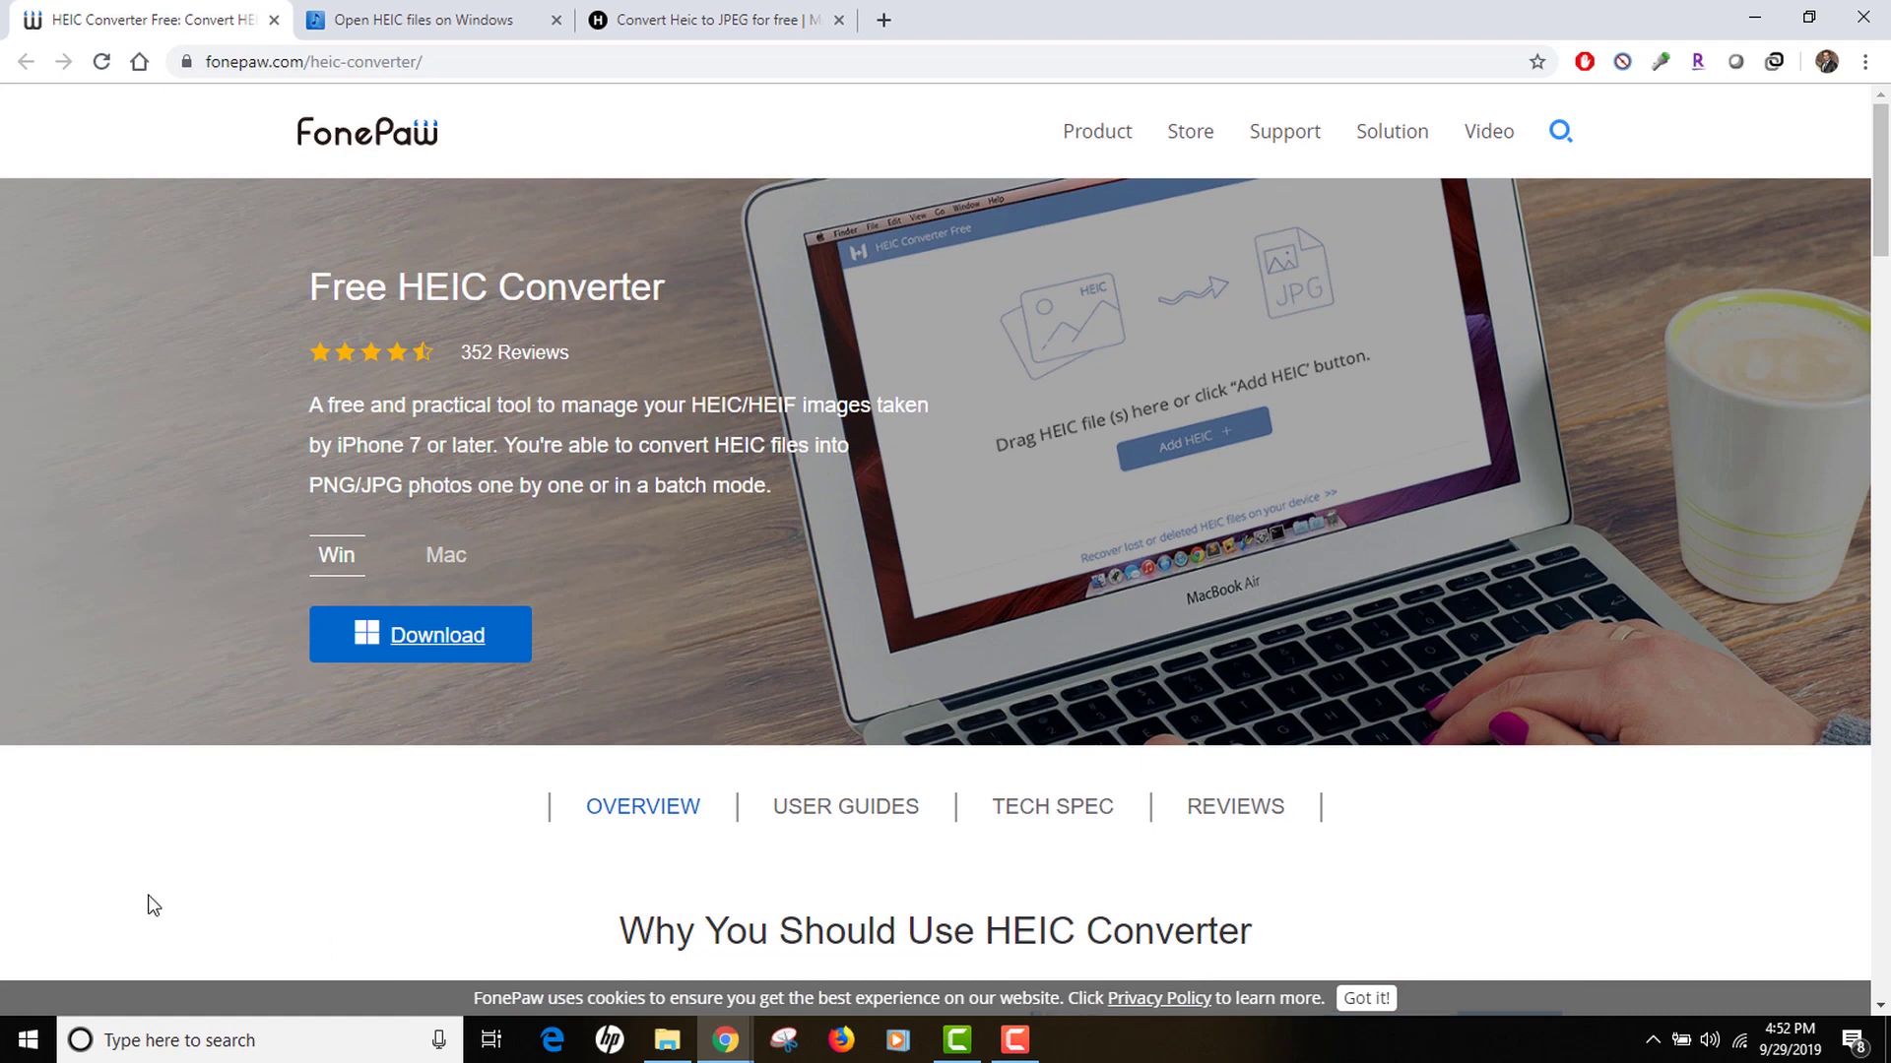
- Launch HEIC Converter Free, add the flower photo folder, and dismiss the unrecognized files warning
left_click(27, 1040)
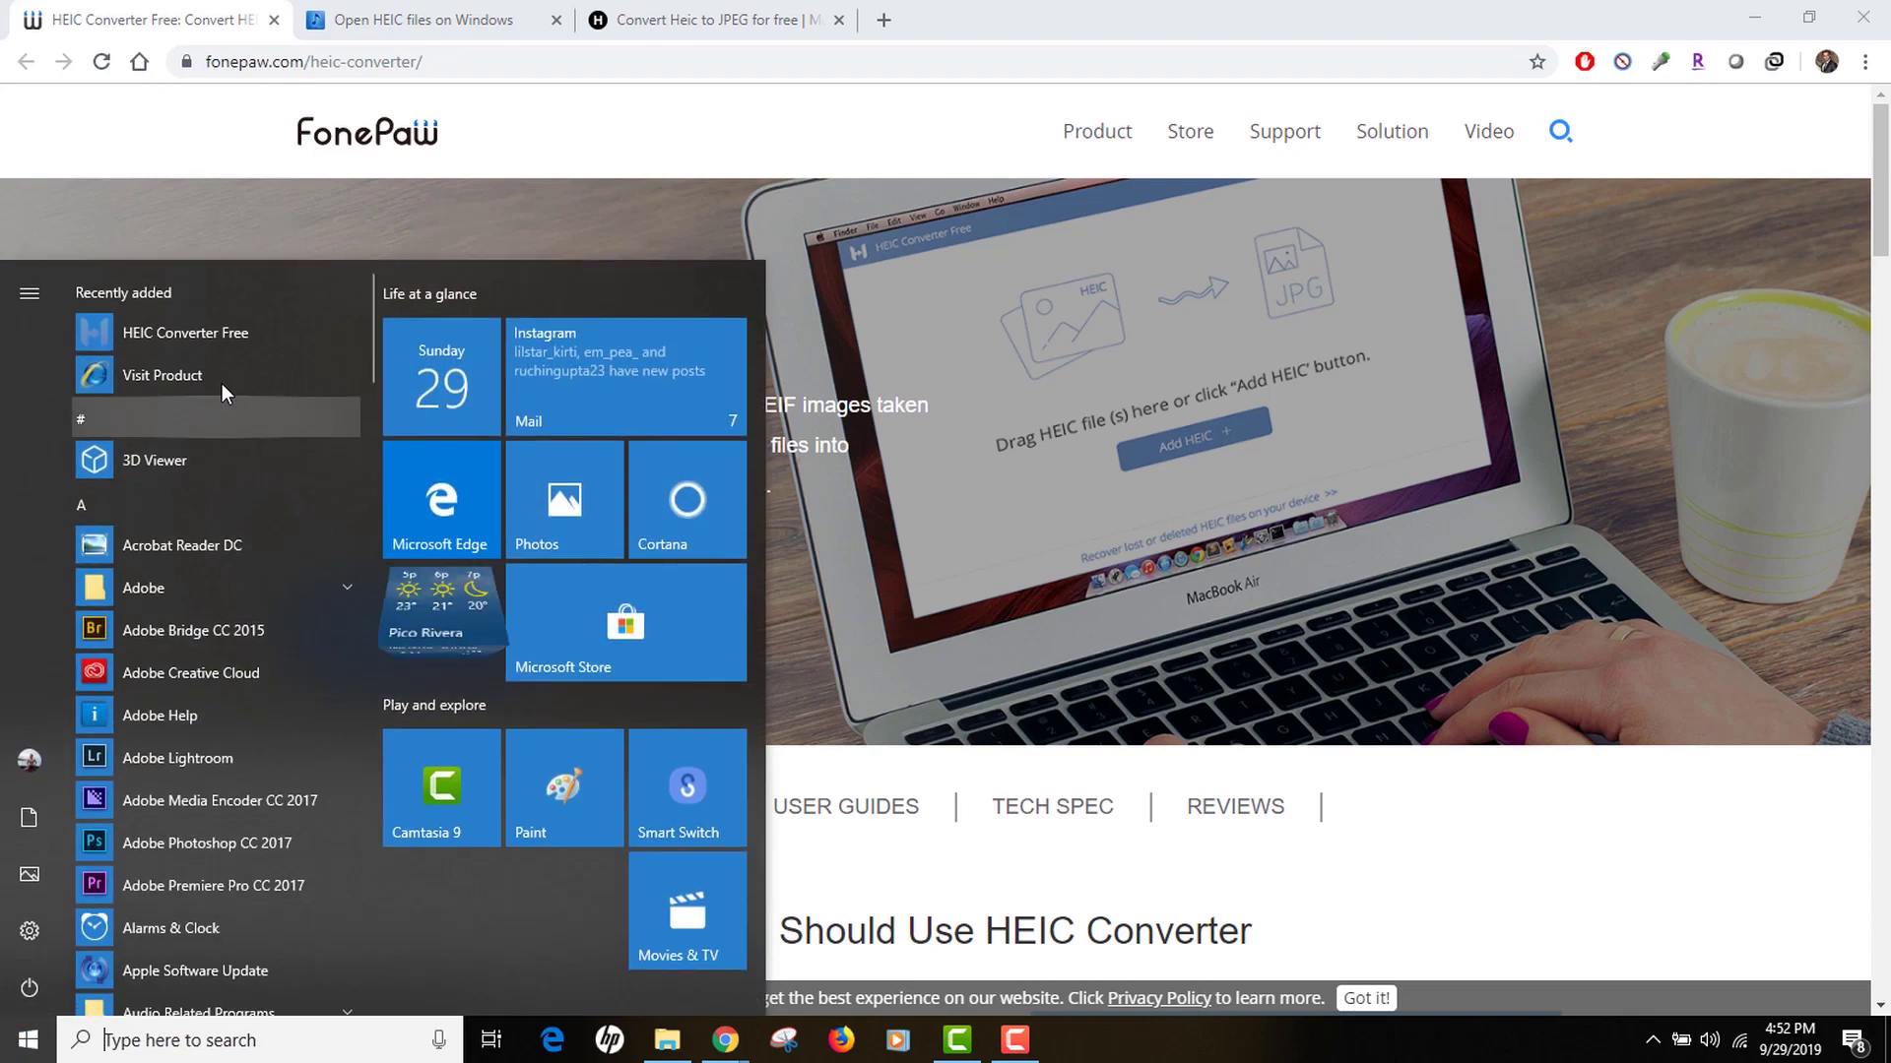
left_click(193, 333)
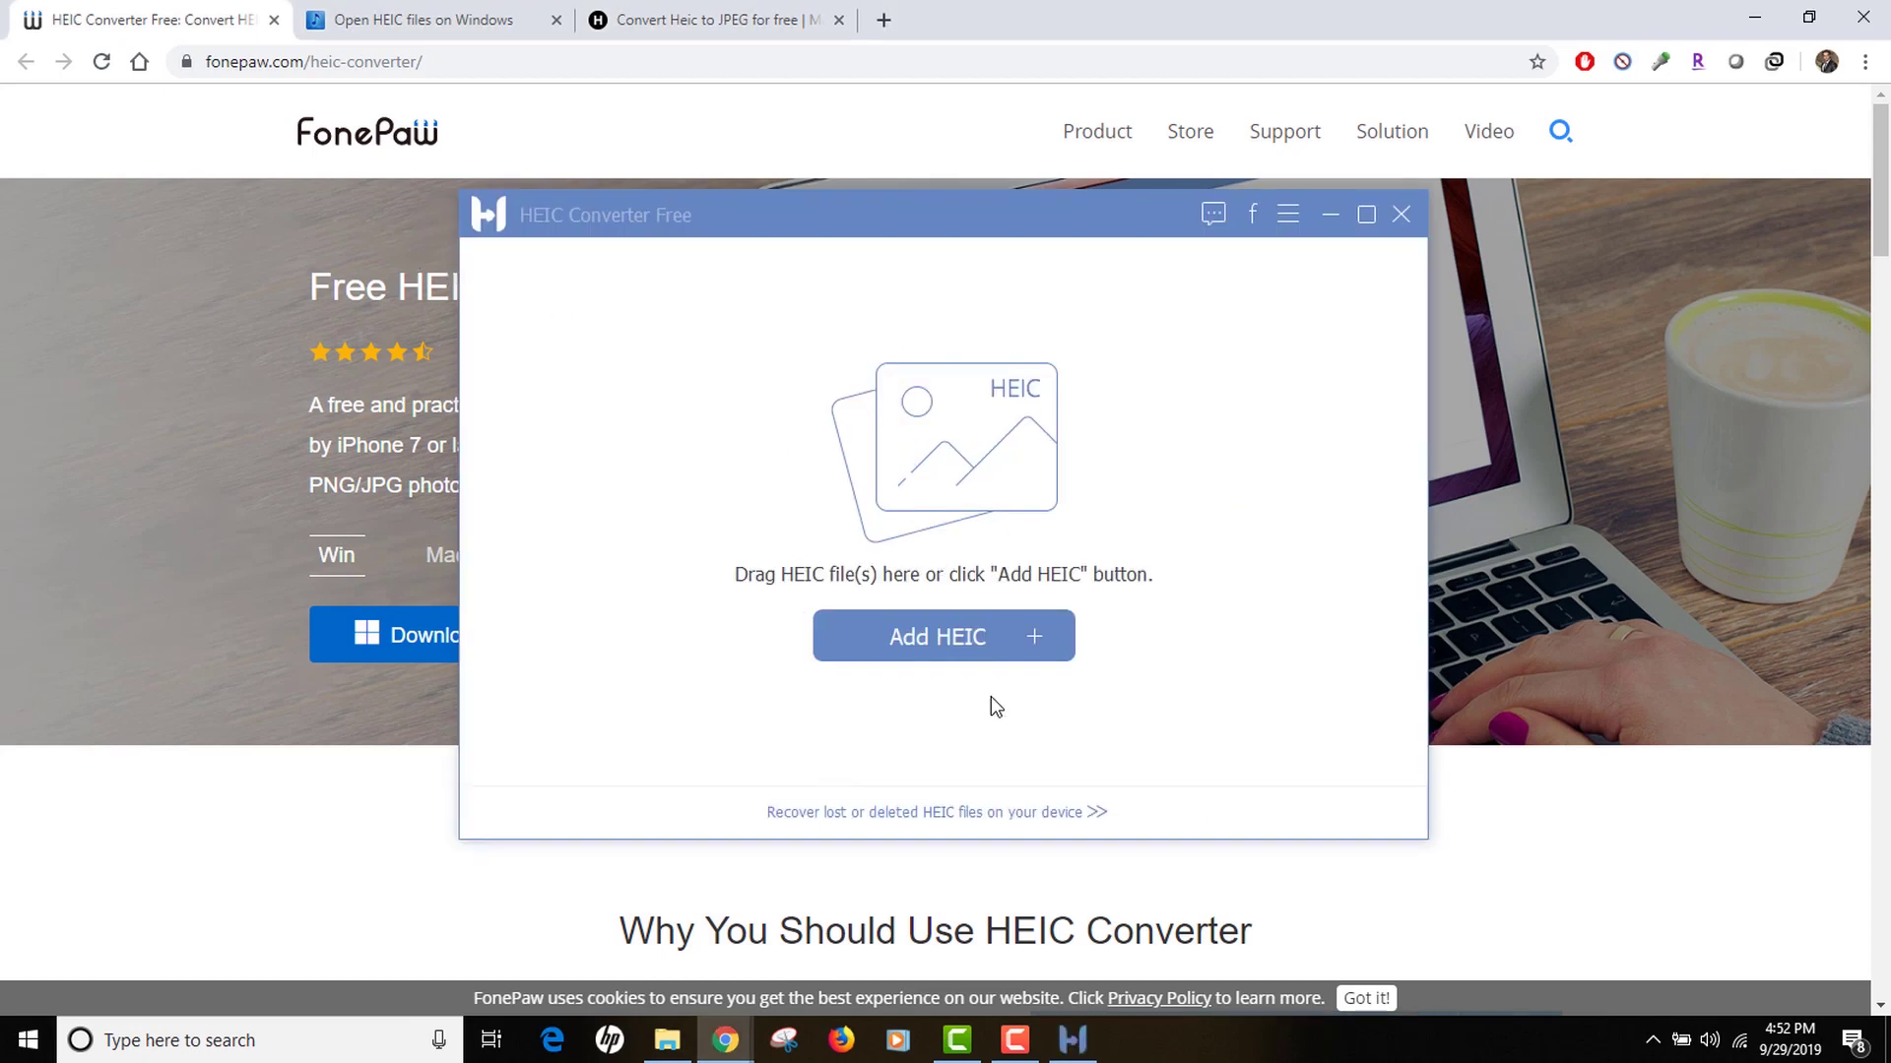
left_click(1048, 656)
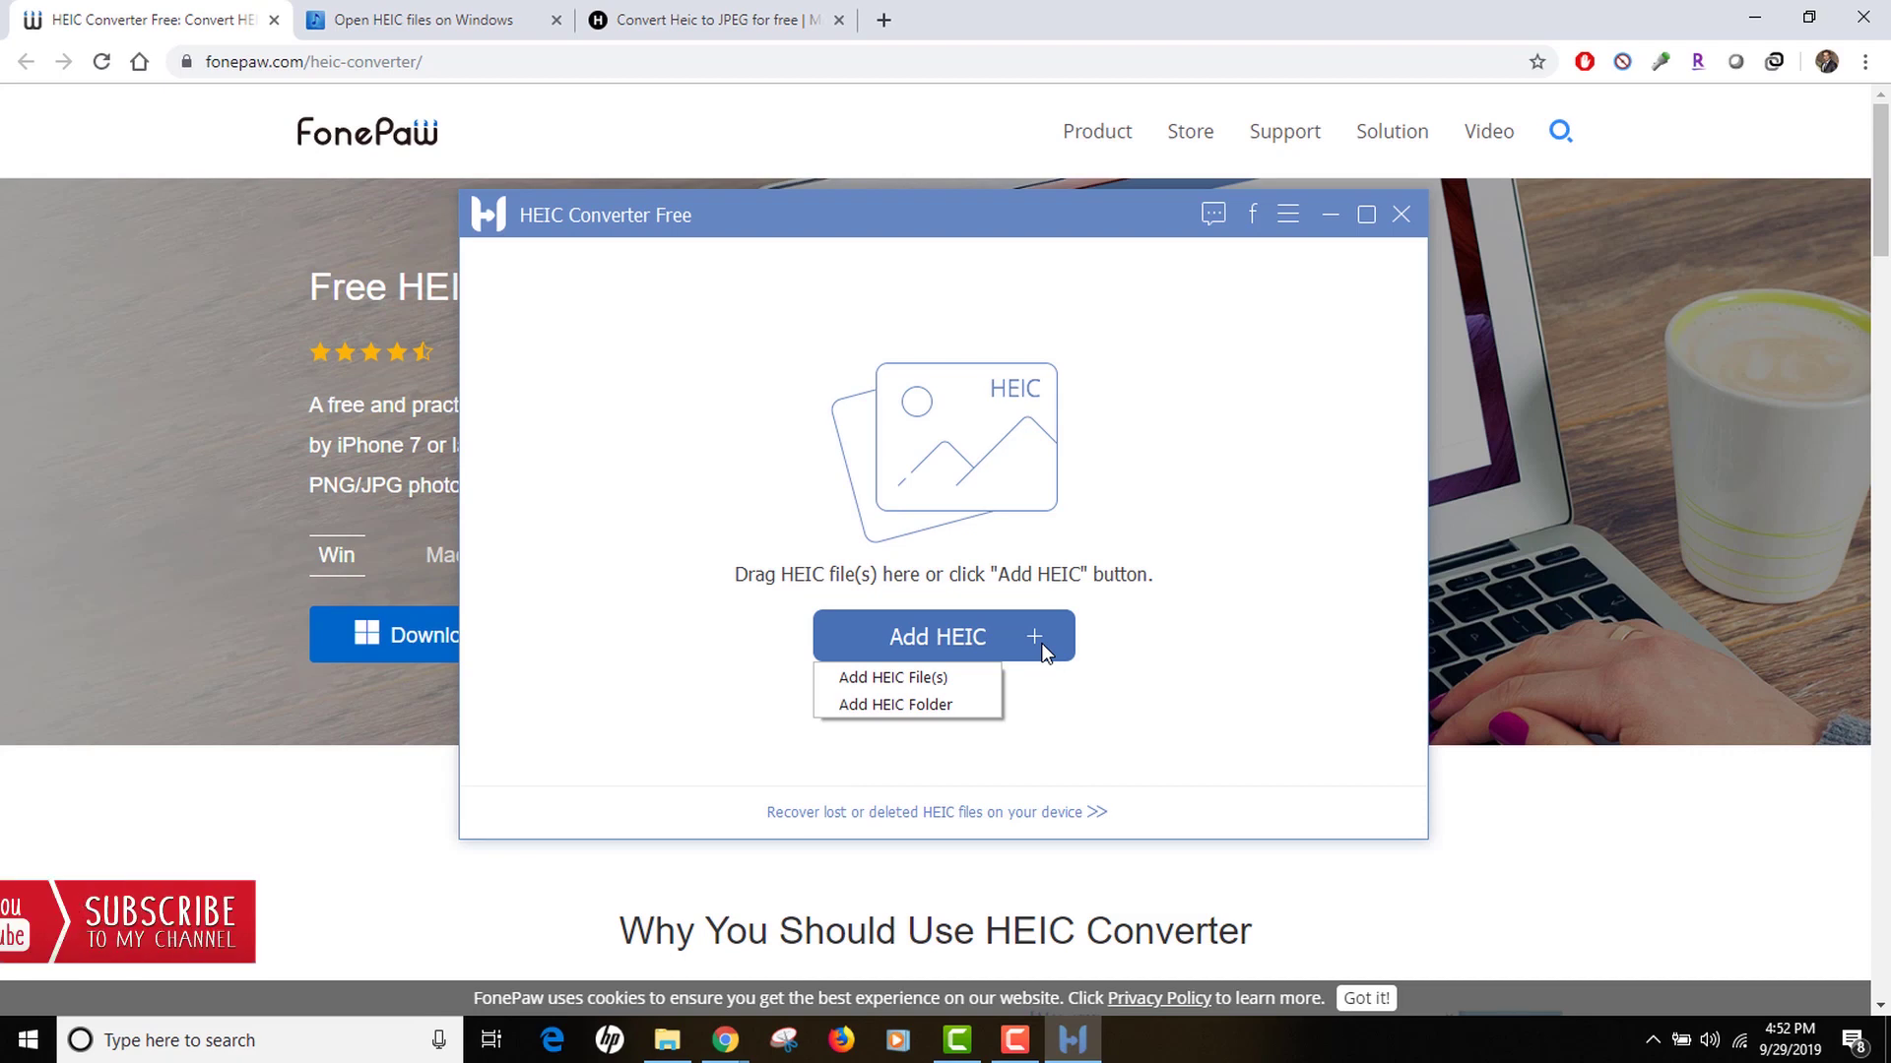
left_click(952, 704)
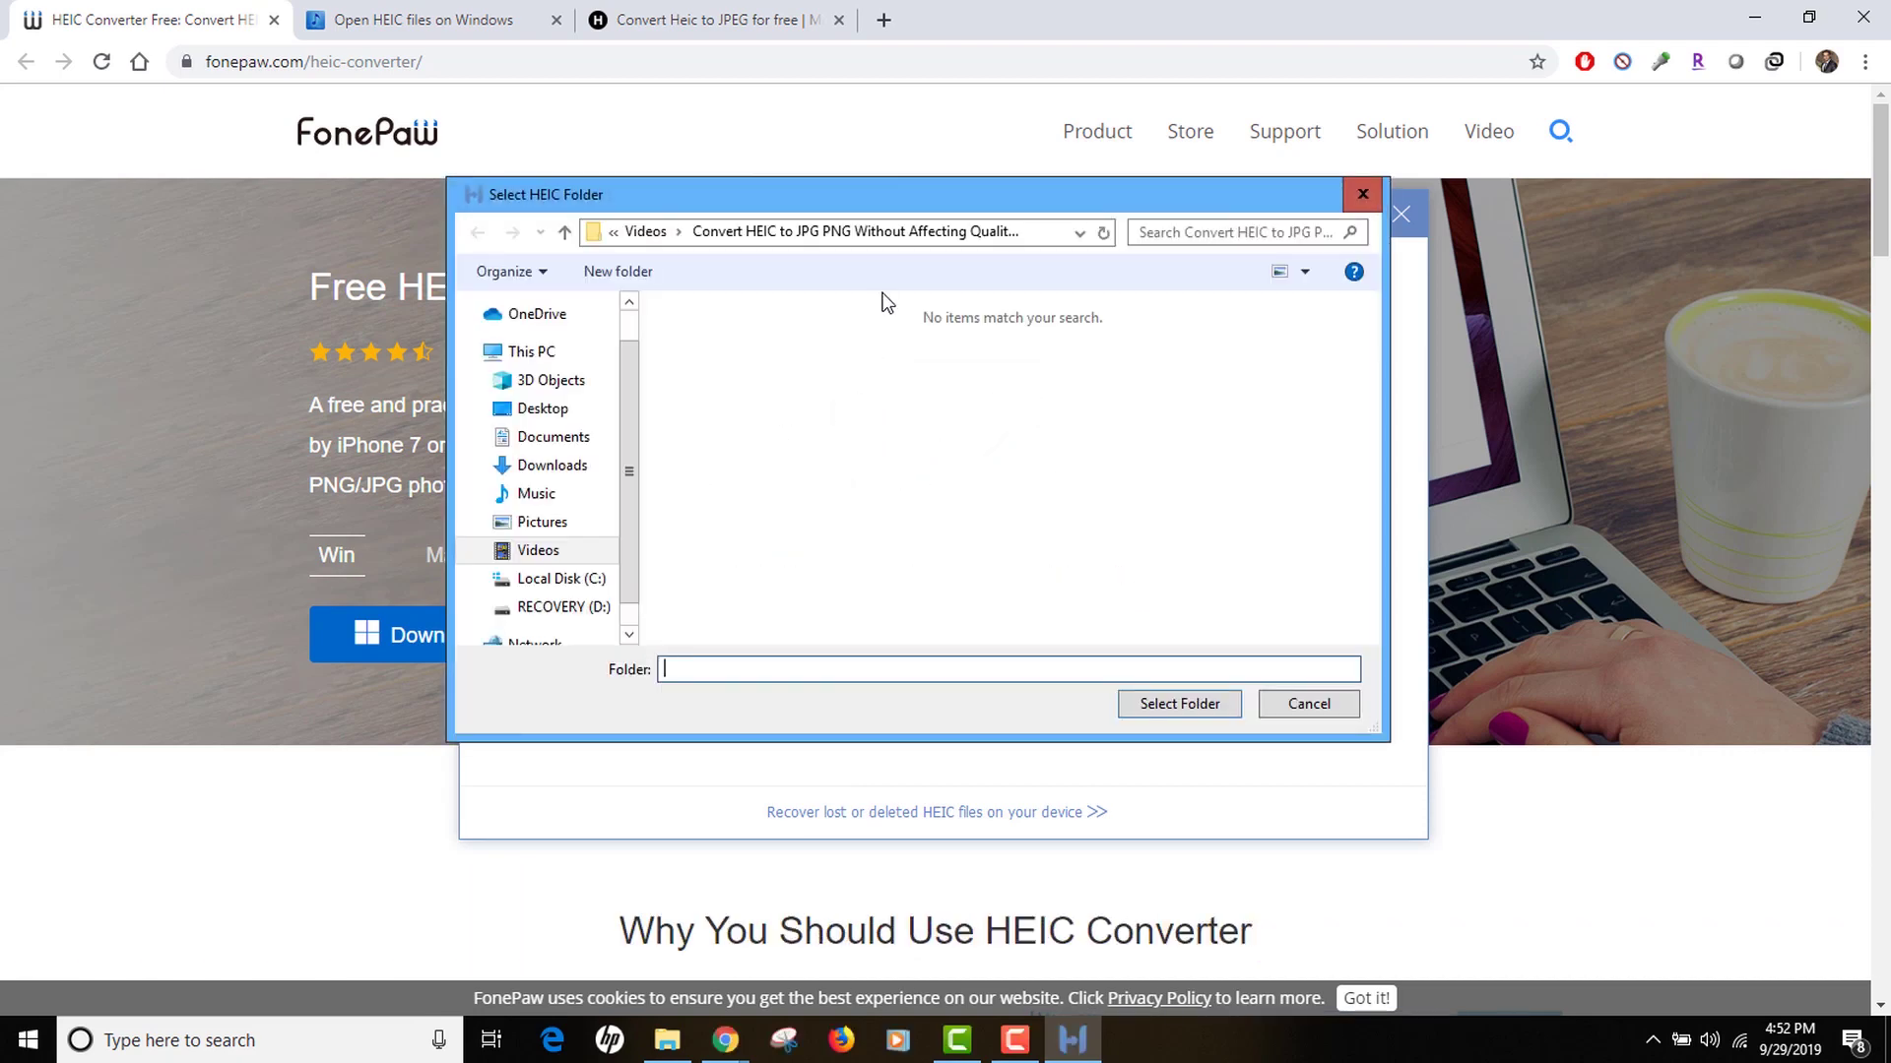
left_click(1179, 702)
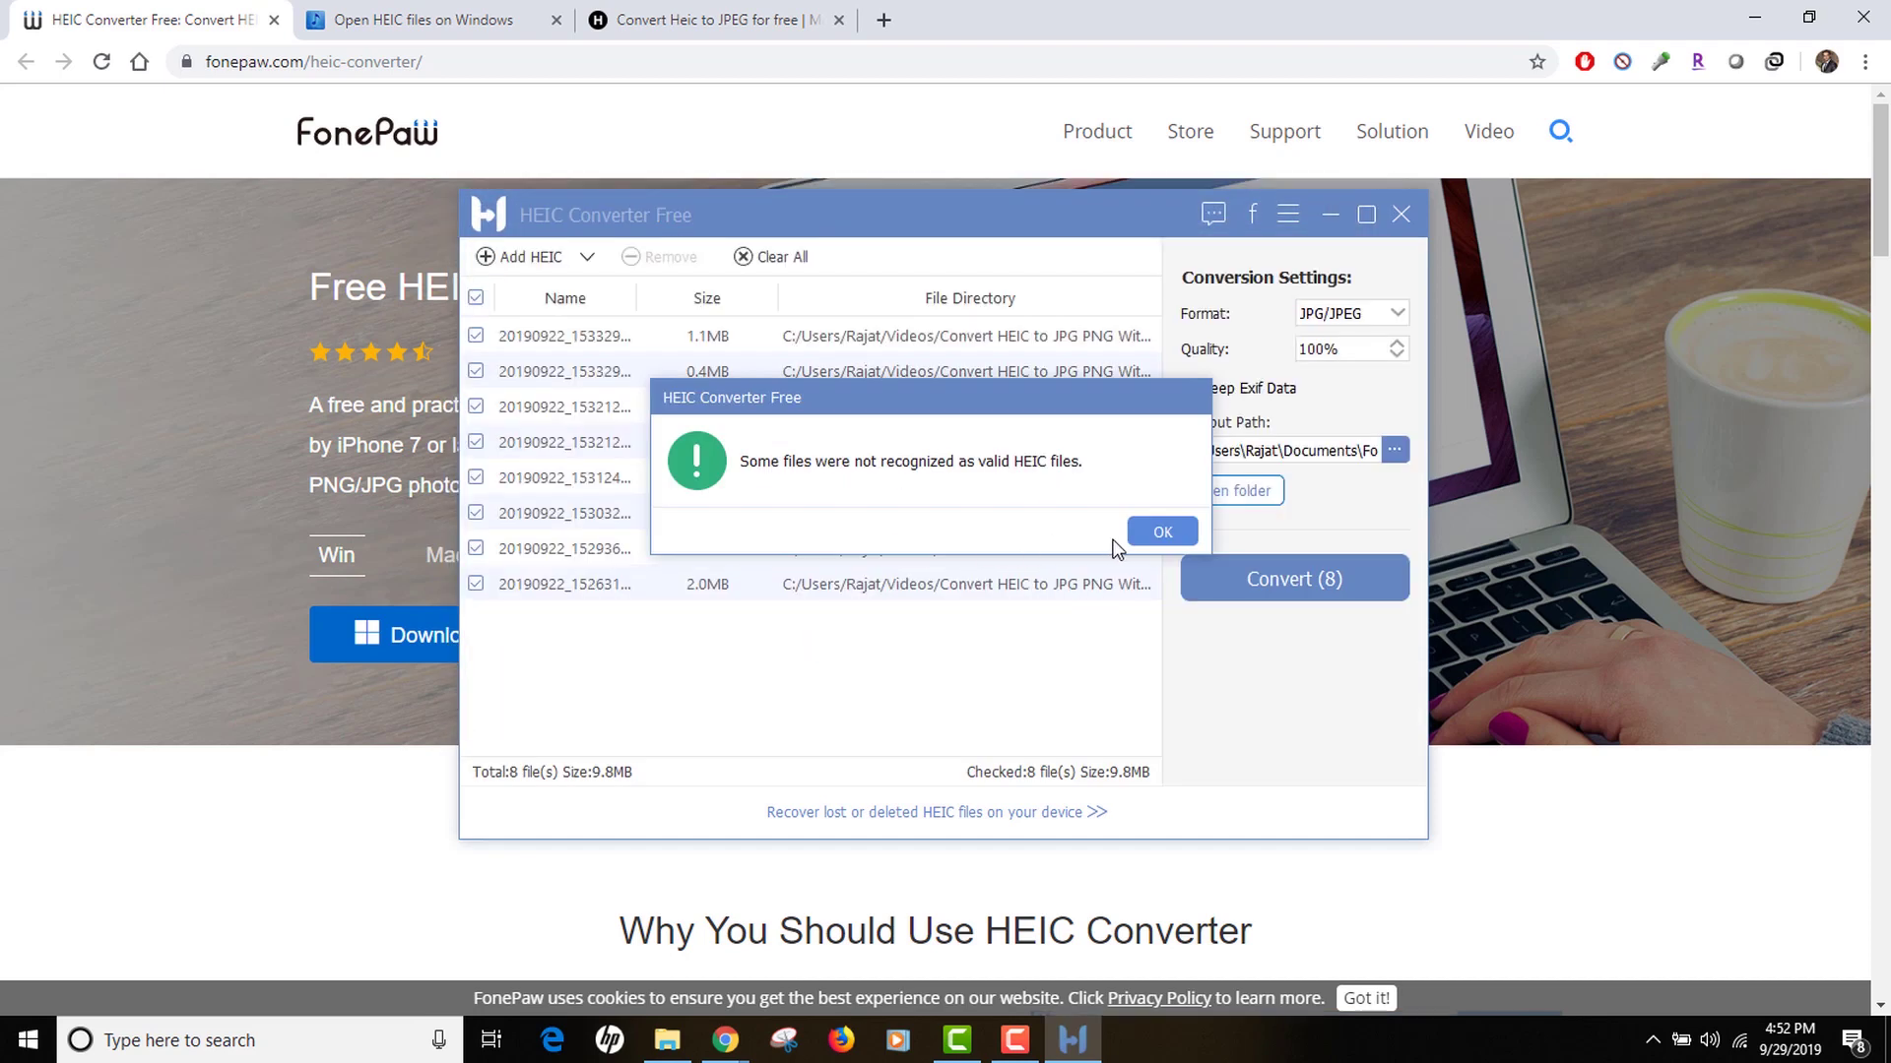
left_click(1132, 536)
- Untick 20190922_153329.jpg and 20190922_153212.jpg, keeping JPG/JPEG as the output format
left_click(476, 335)
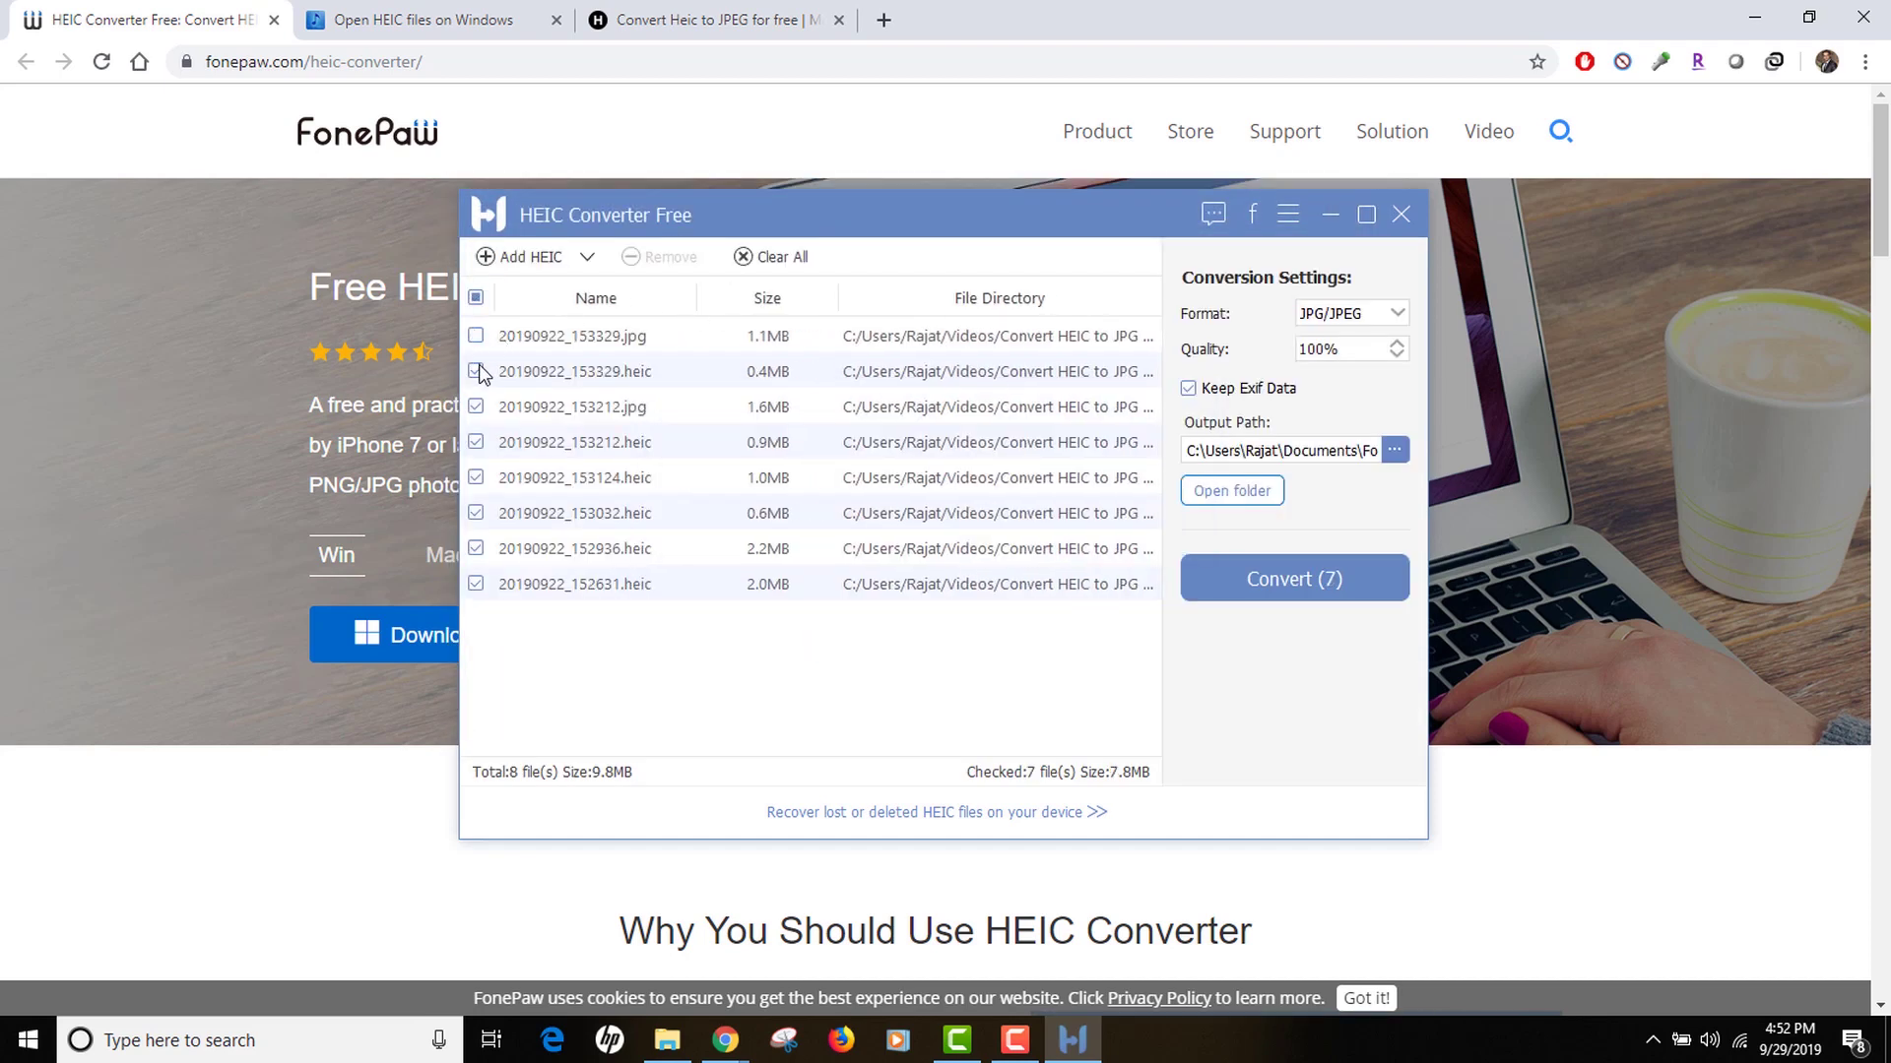
left_click(476, 407)
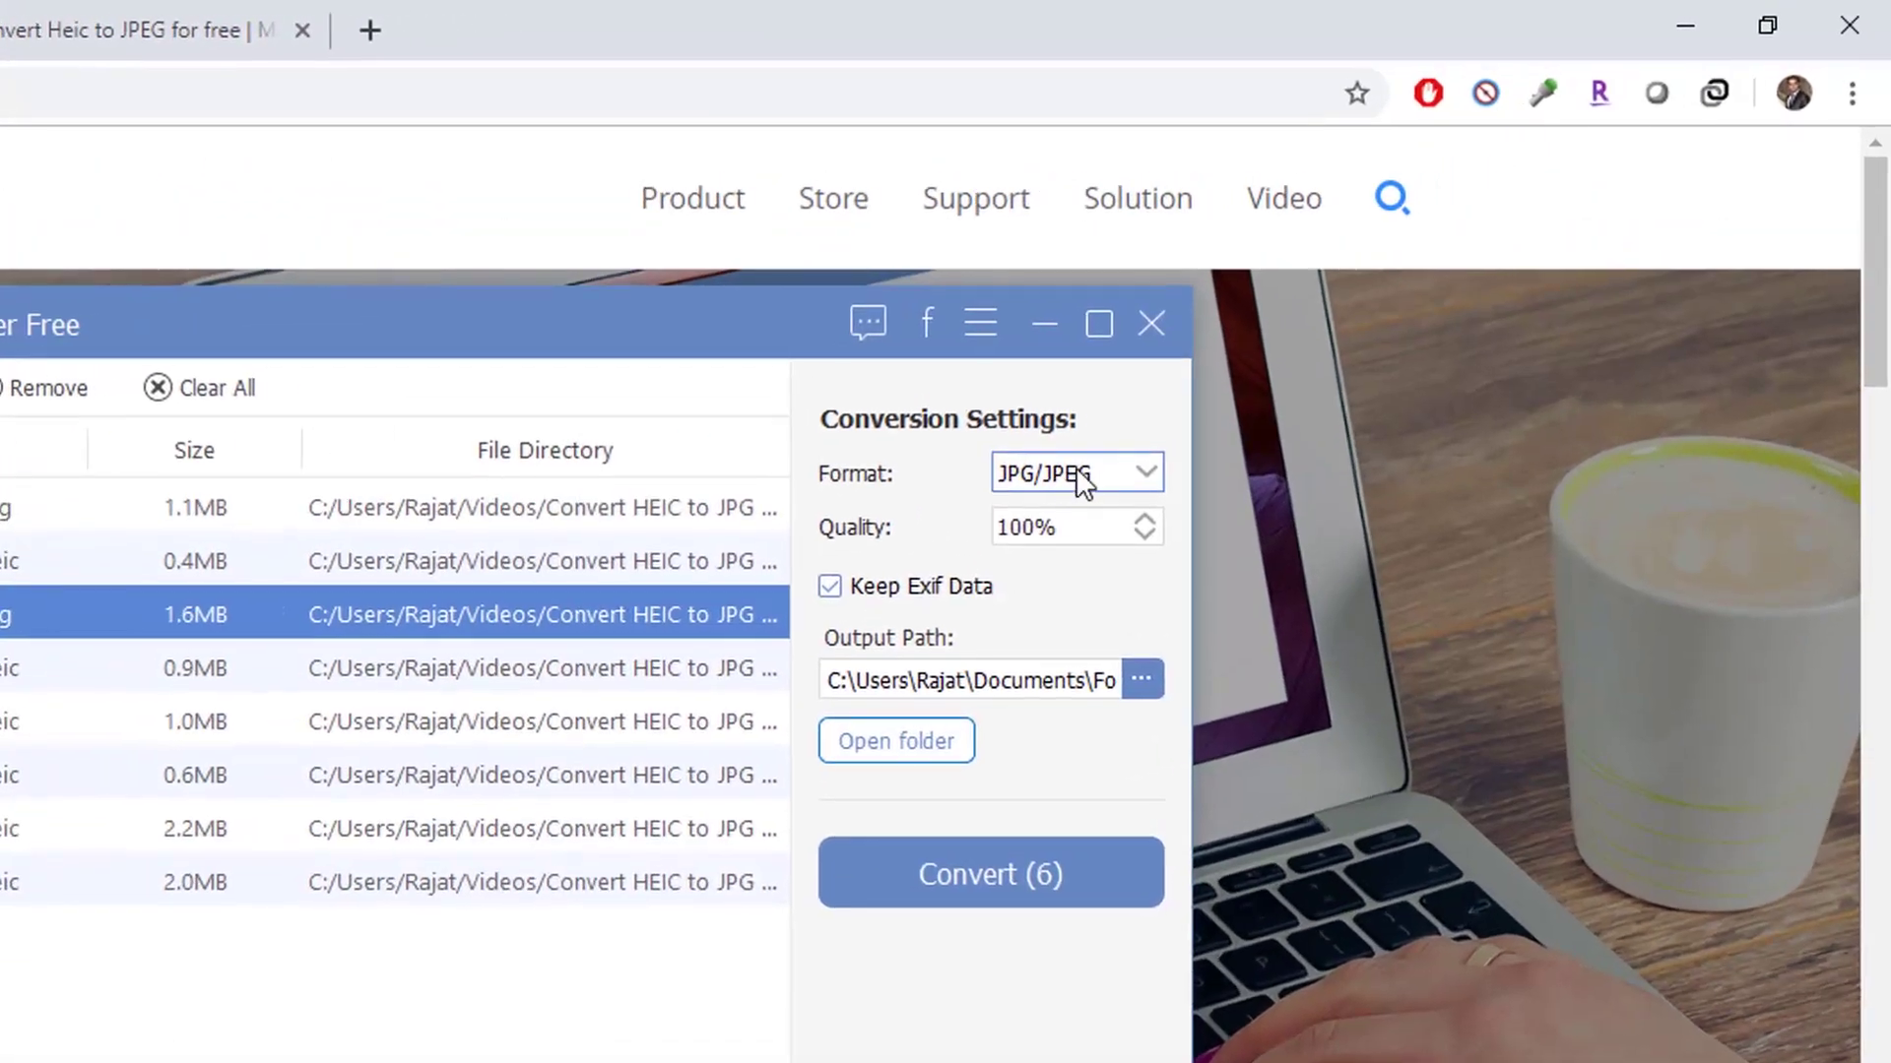
left_click(1081, 480)
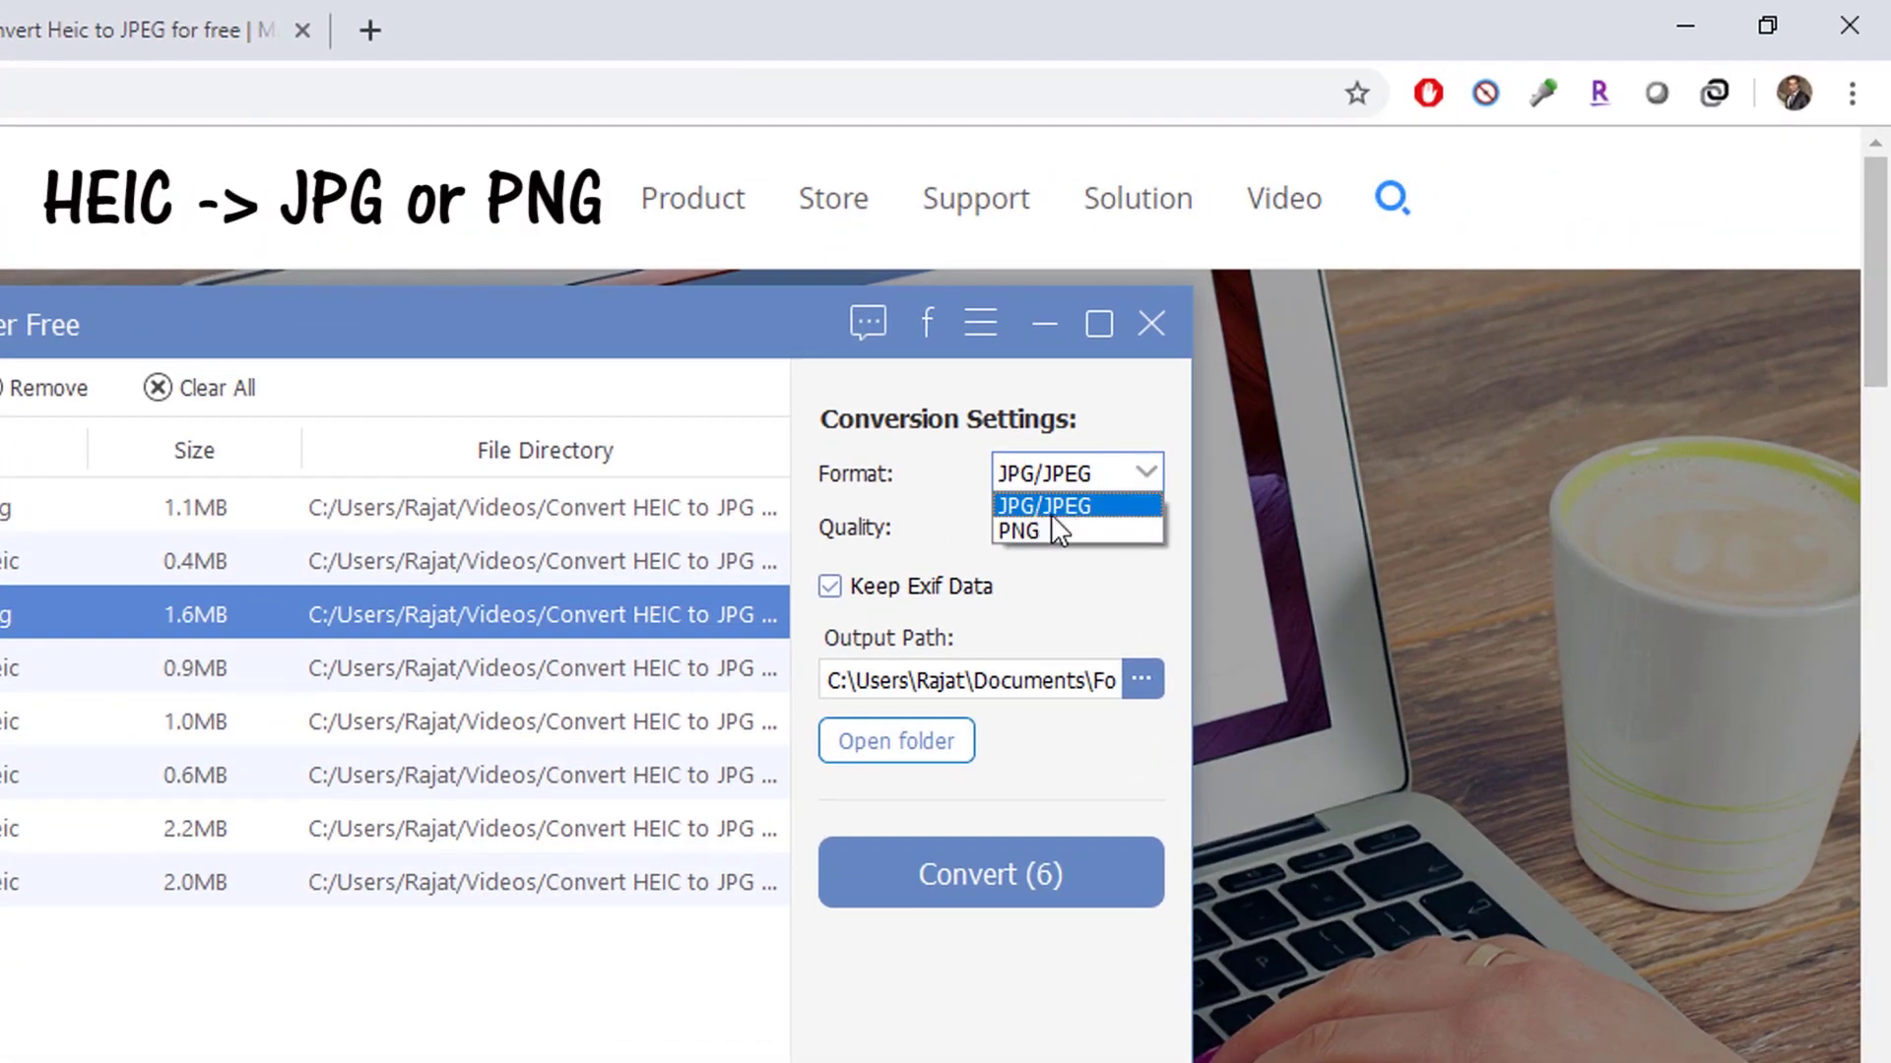
left_click(951, 470)
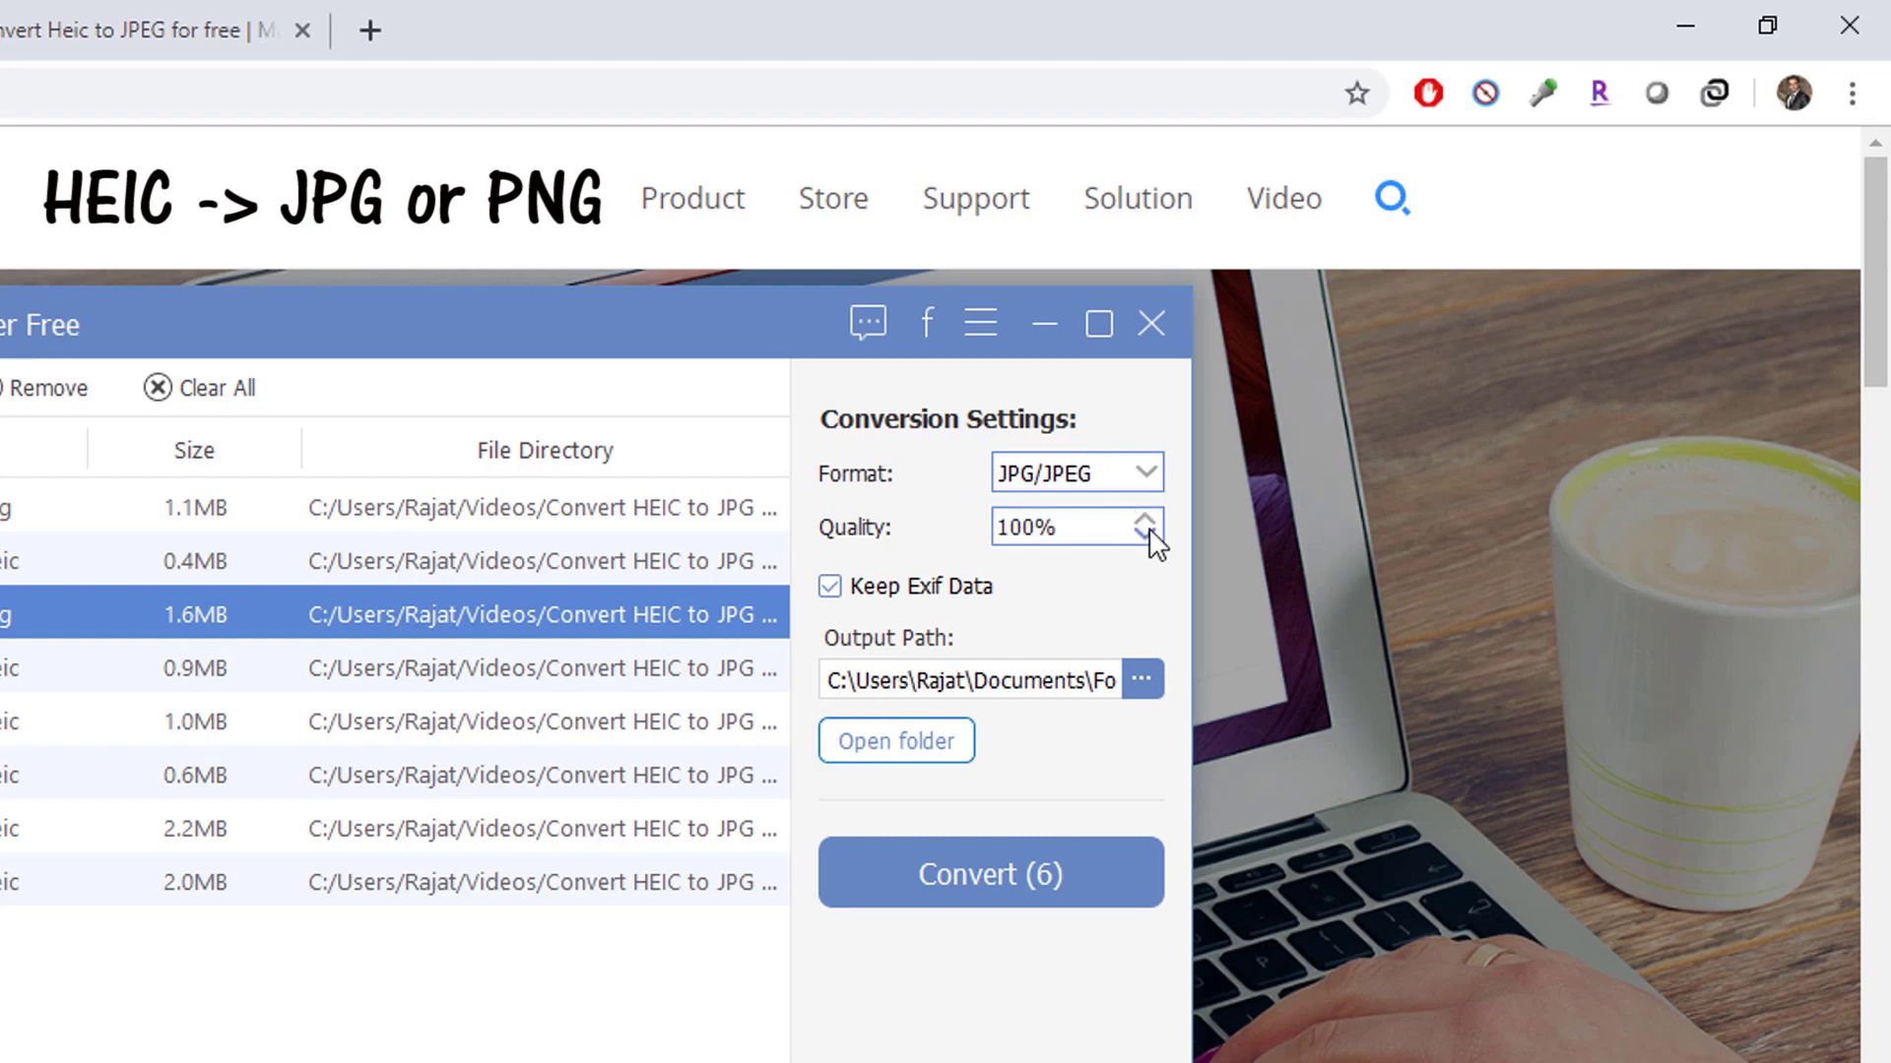
- Set quality to 90% and convert the six checked HEIC photos
left_click_drag(1060, 527, 991, 528)
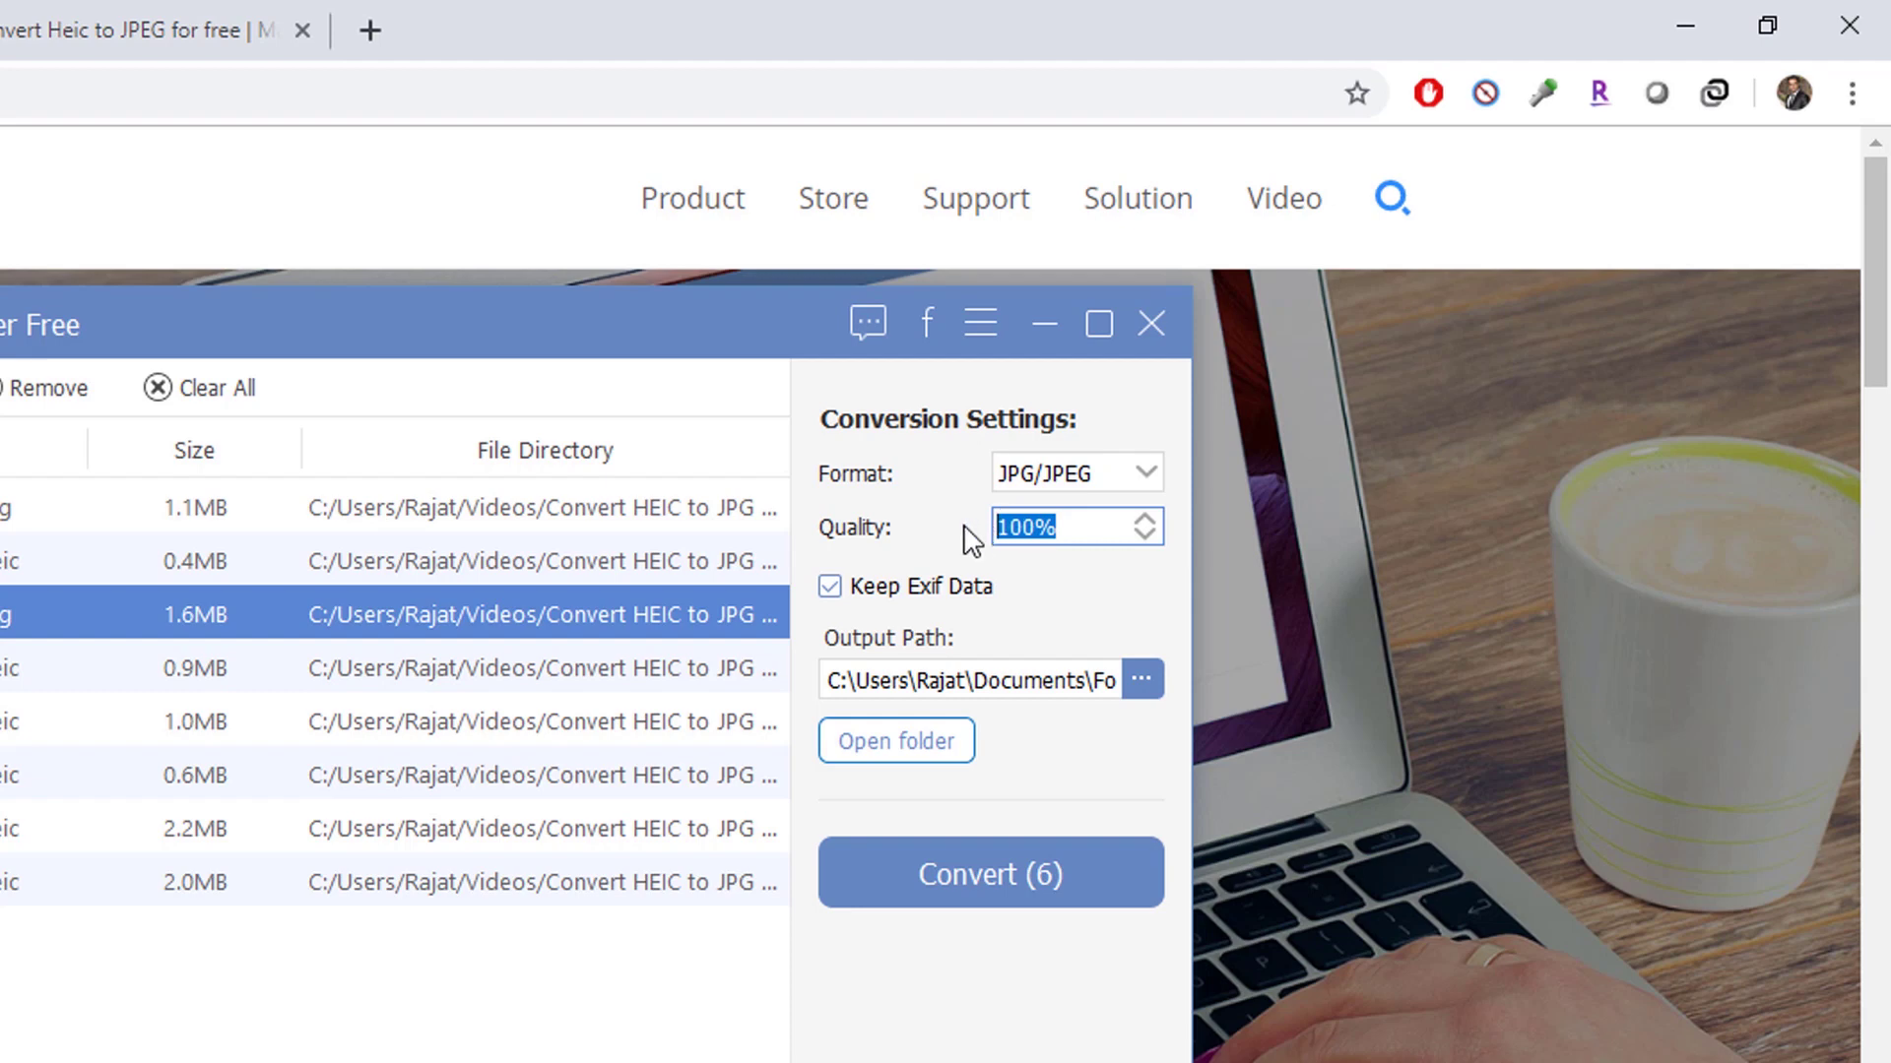
type("90")
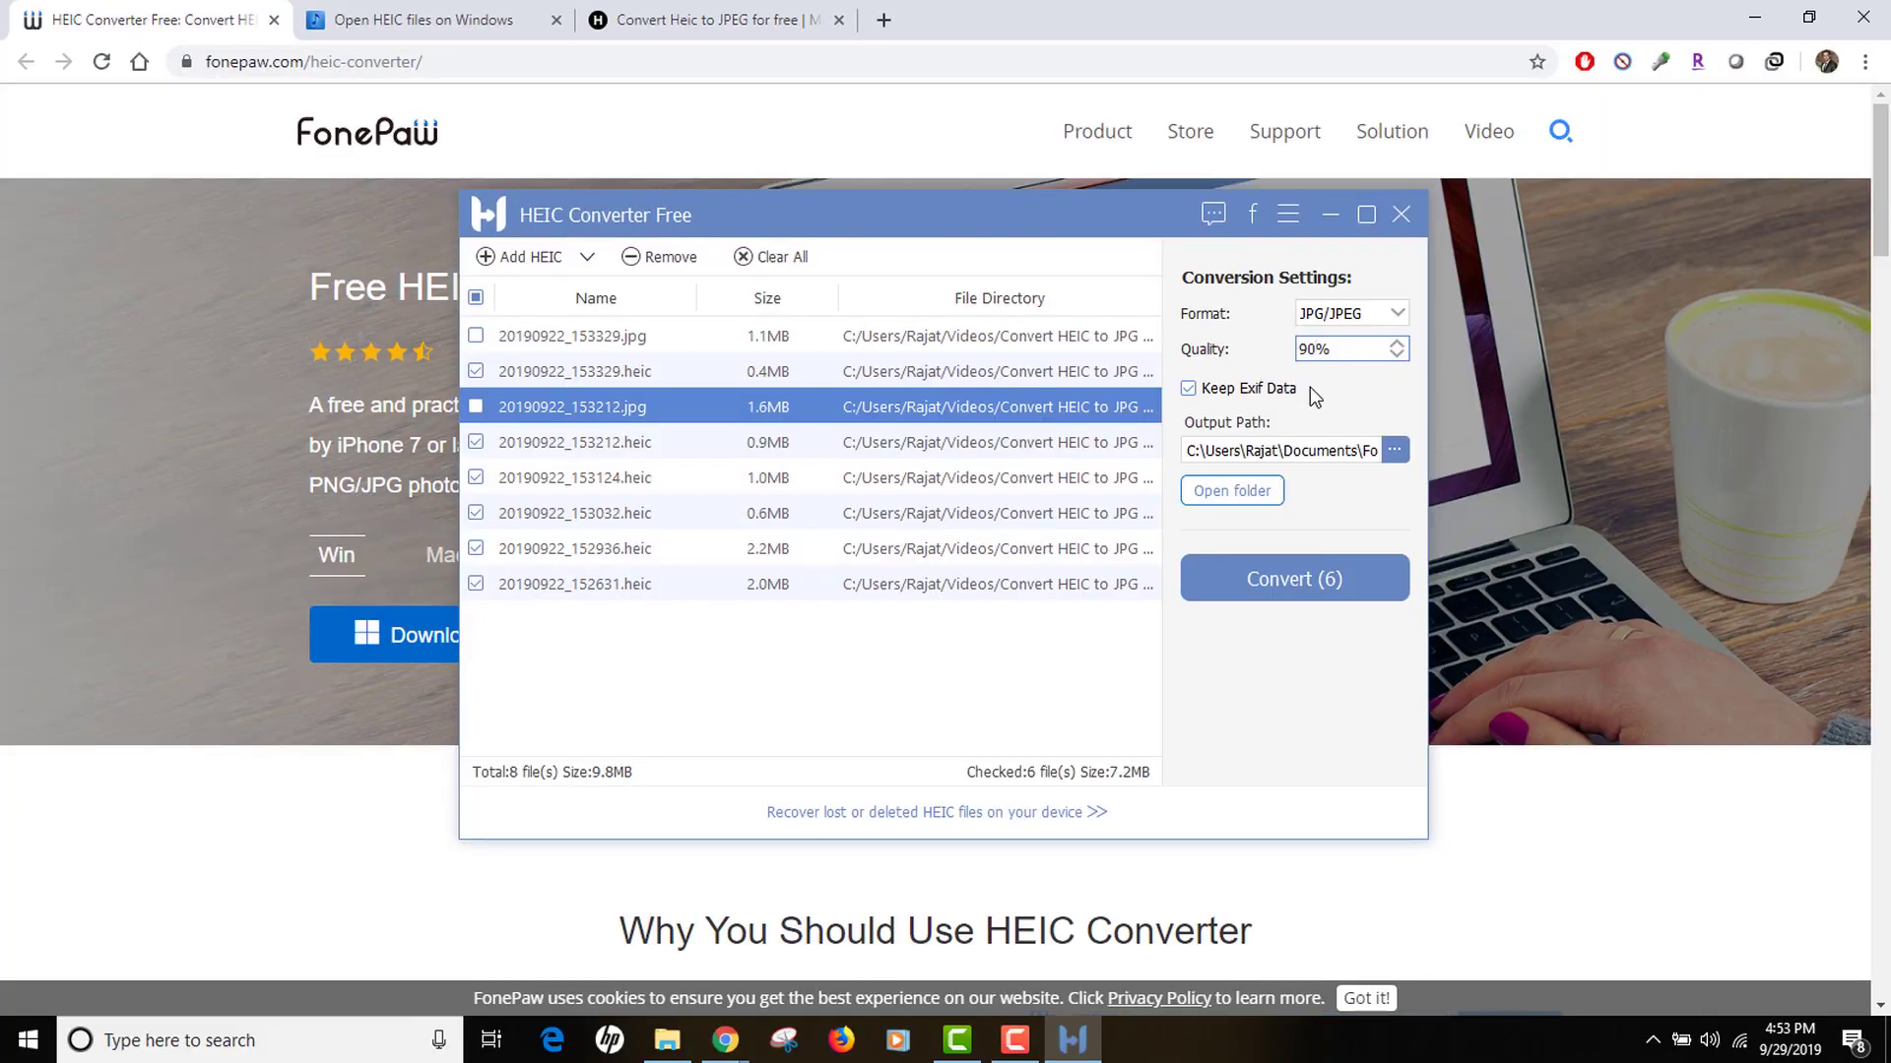
left_click(1268, 577)
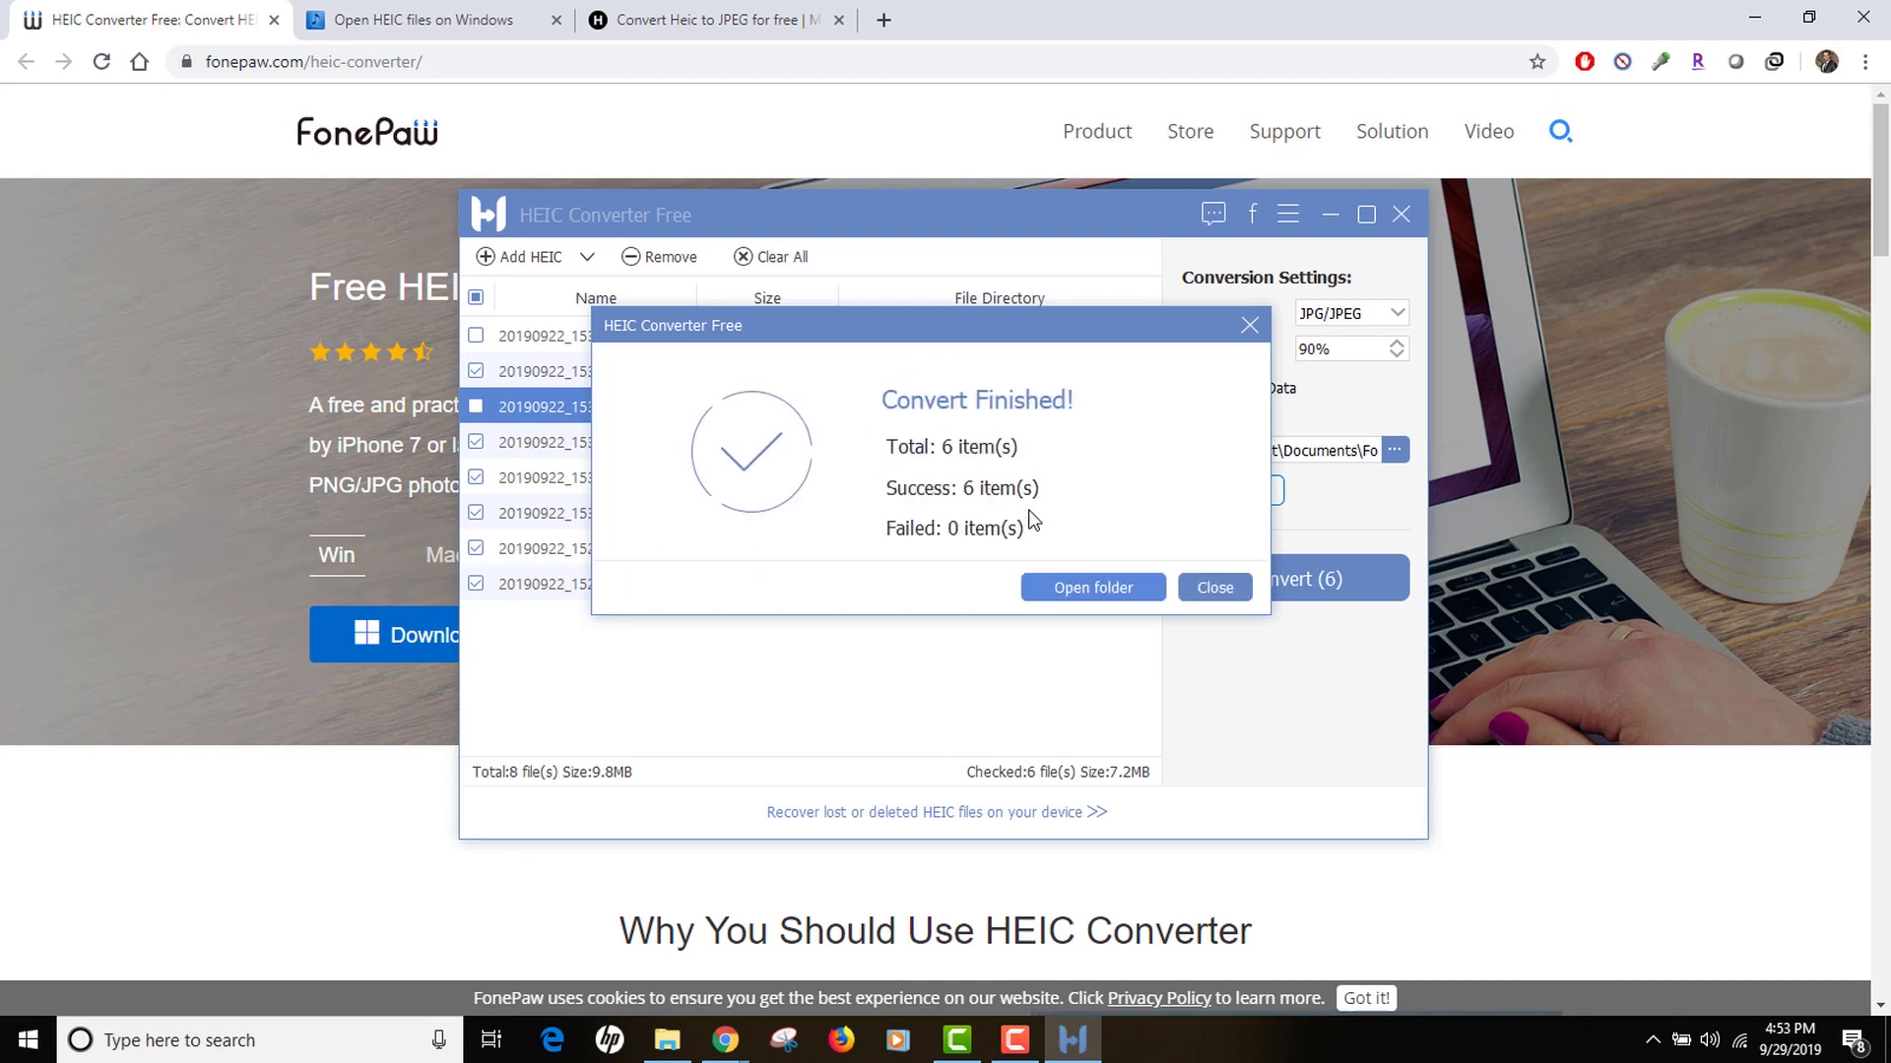
- Open the Documents\FonePaw\Picture output folder and select 20190922_153329.jpg to check its size
left_click(1042, 589)
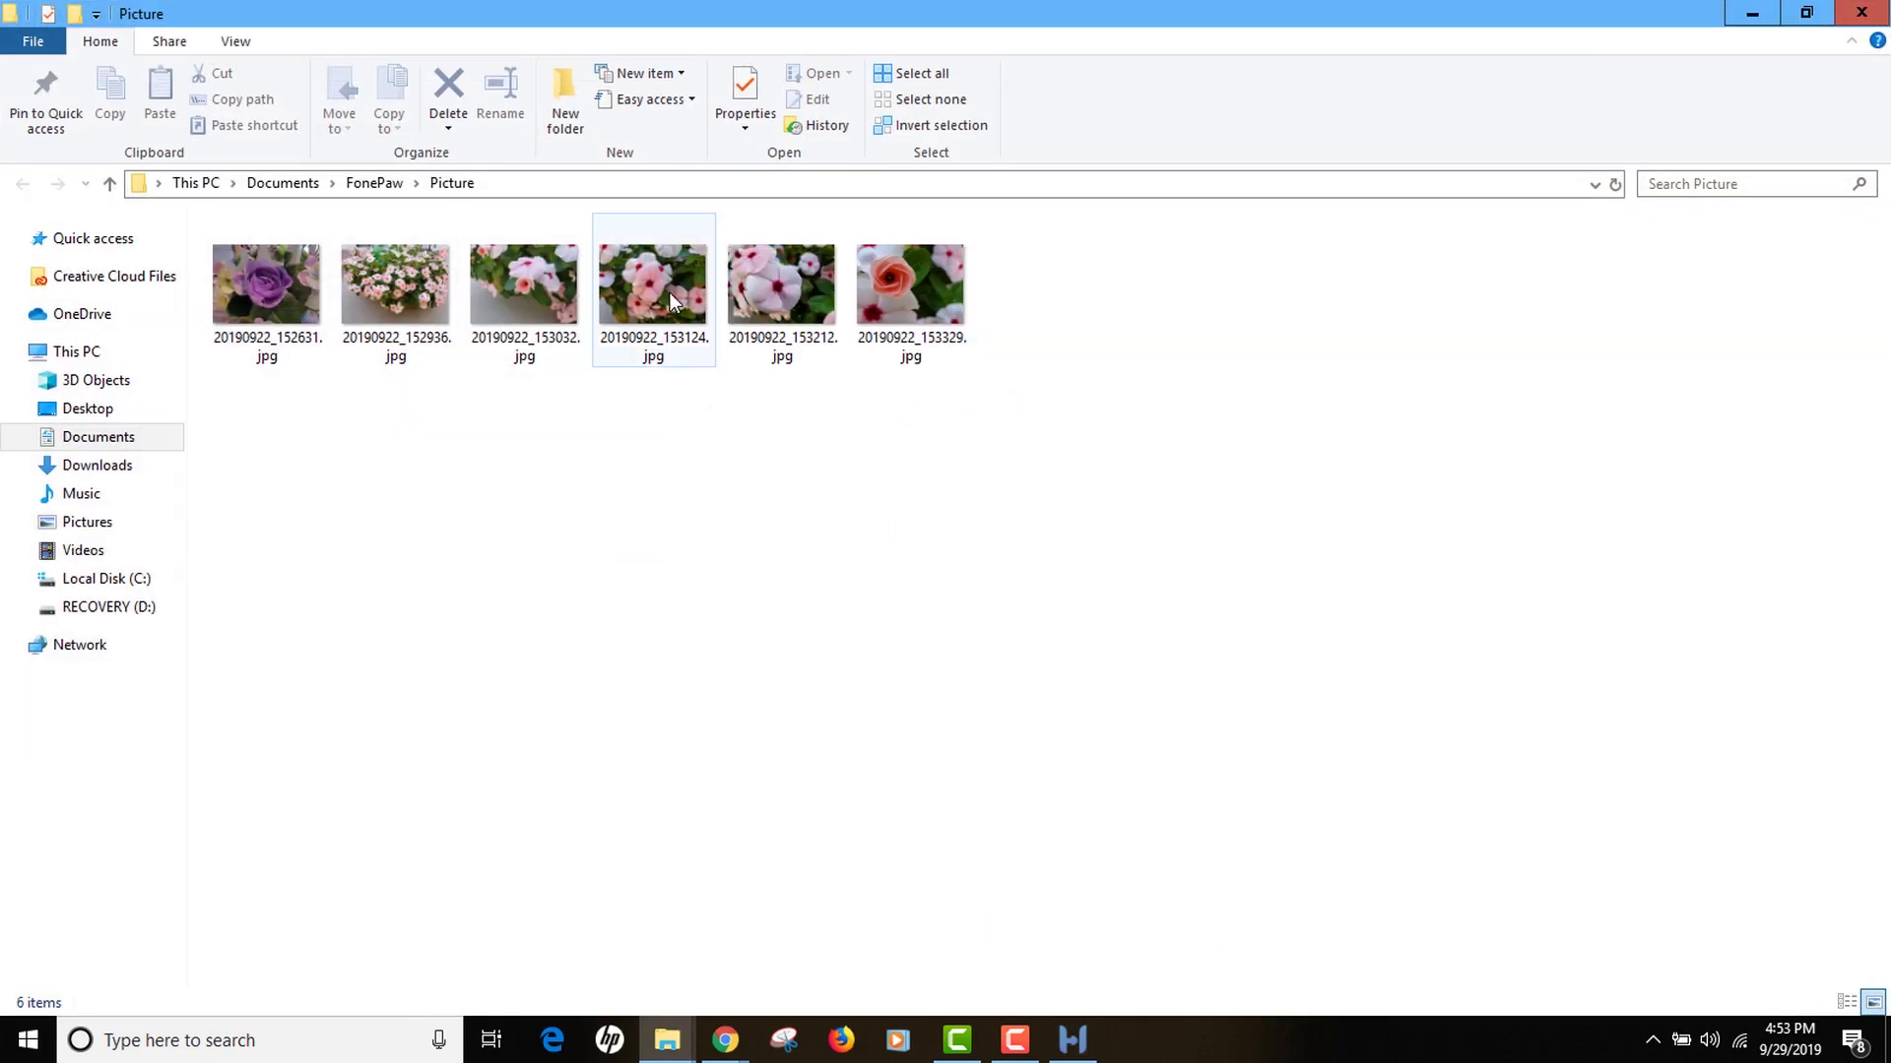
left_click(922, 327)
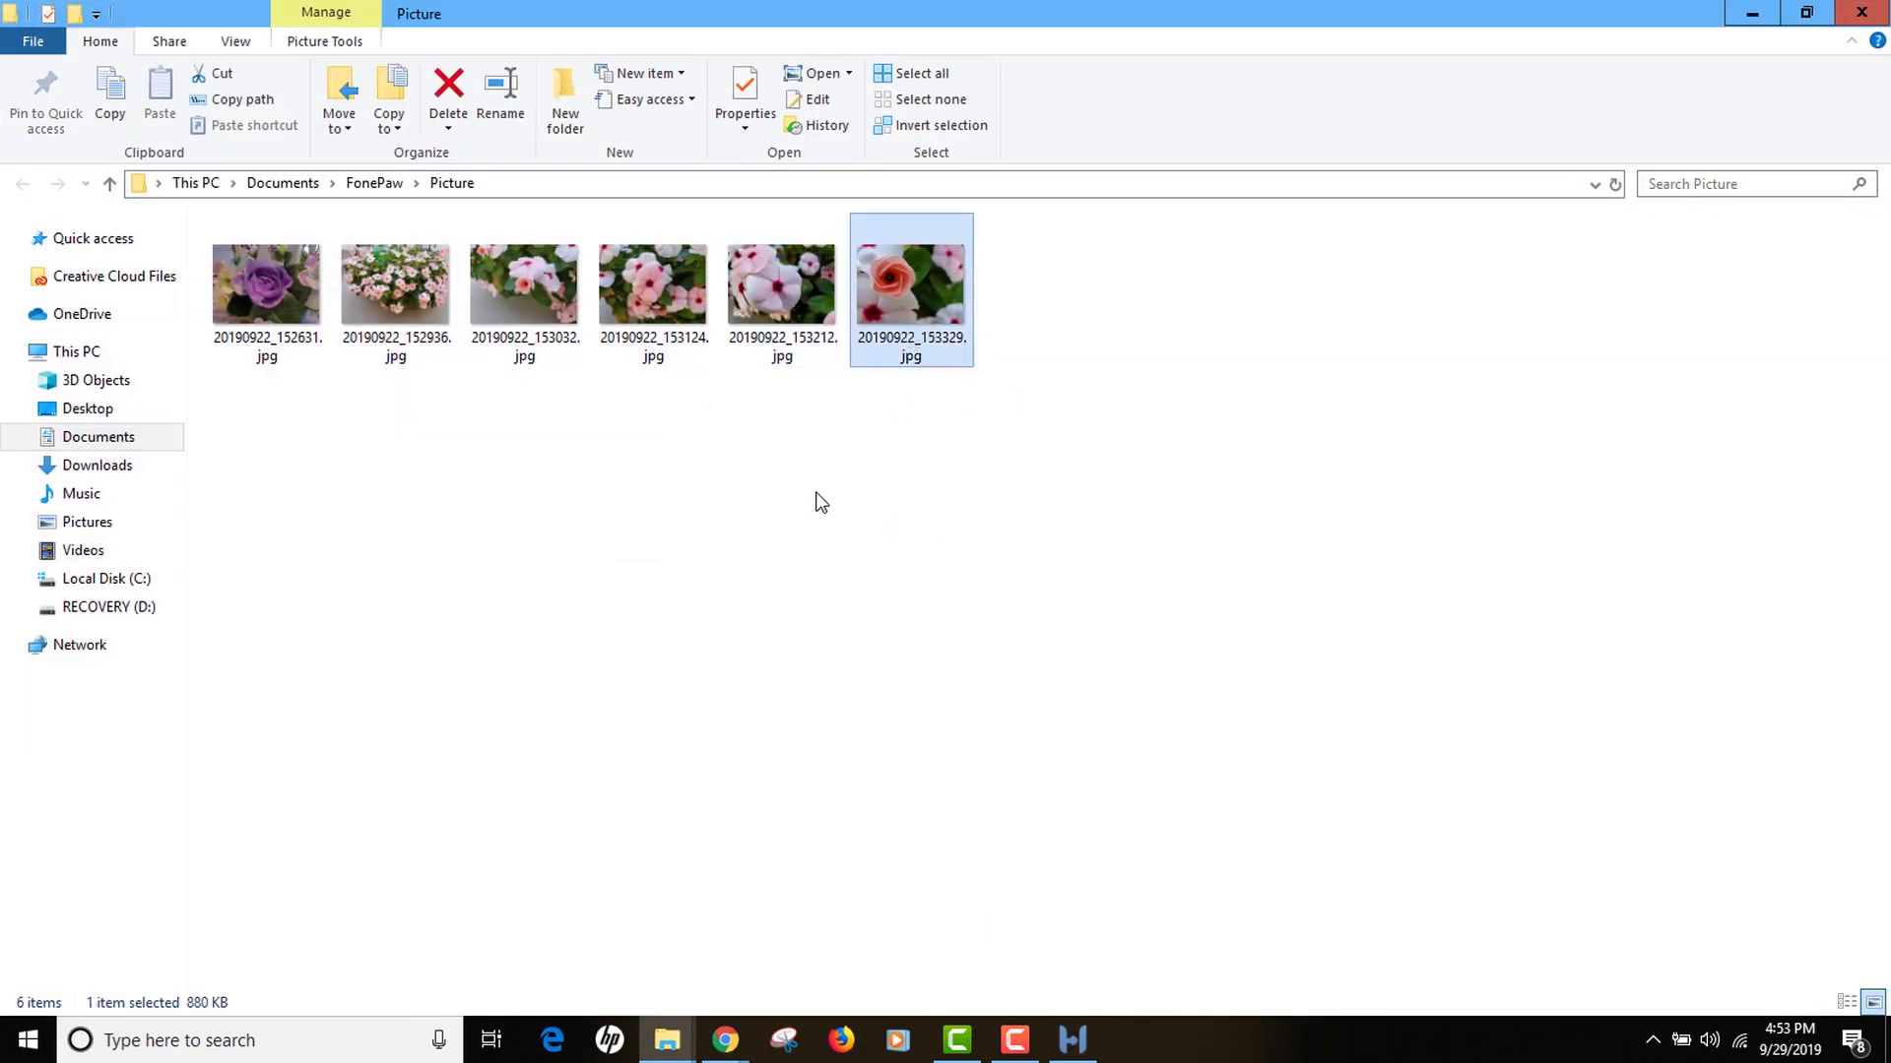